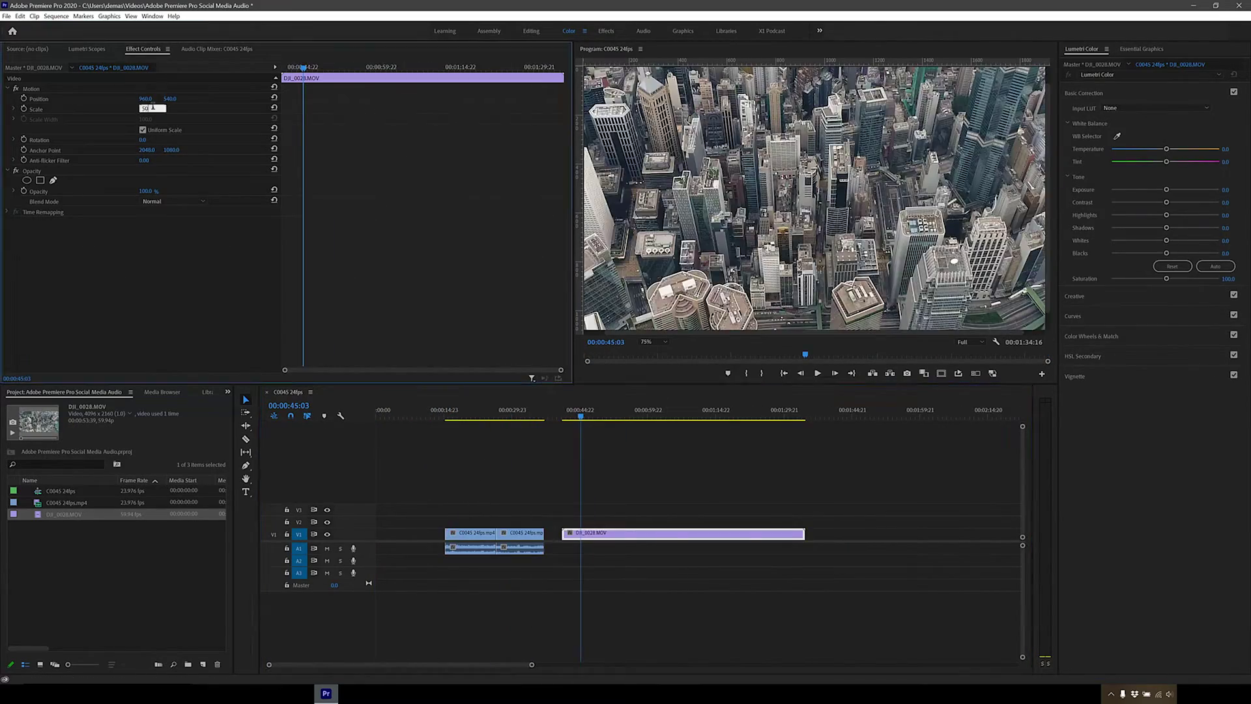
Step: Move the playhead along the sequence to check the DJI_0028.MOV clip scaled to 50
click(629, 416)
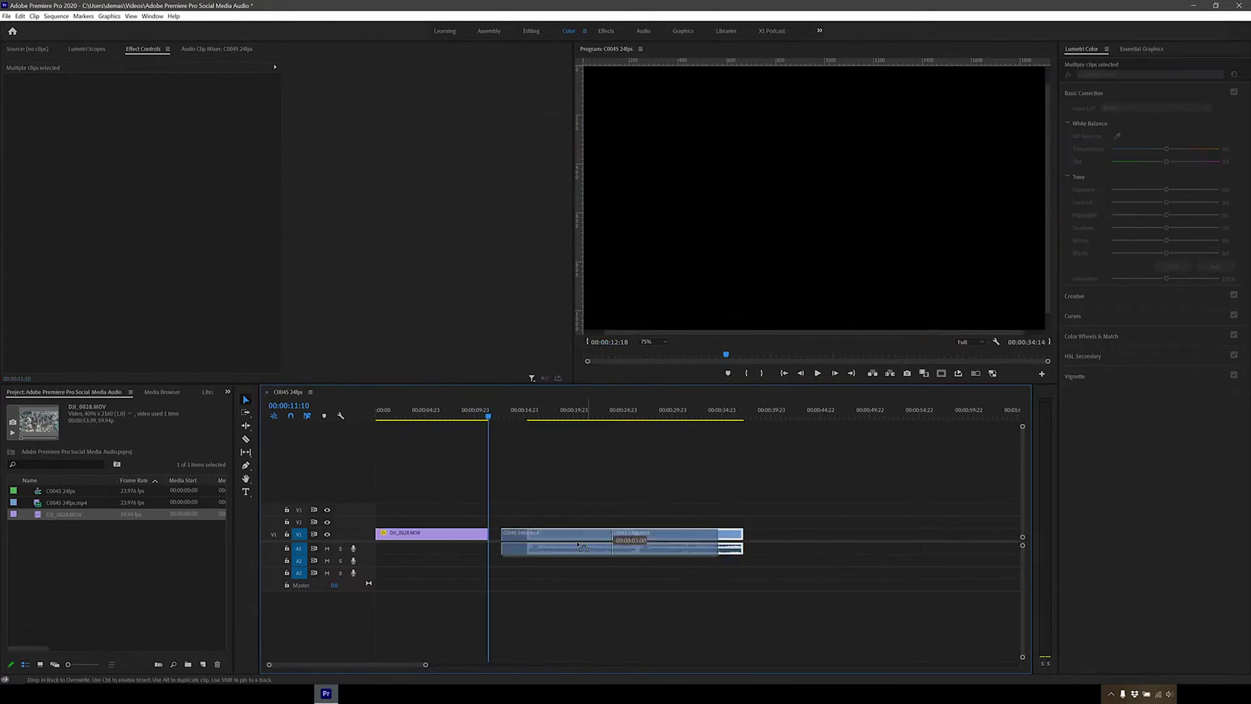
Step: Fit the Program monitor view and leave audio track A1 muted with solo off
click(649, 352)
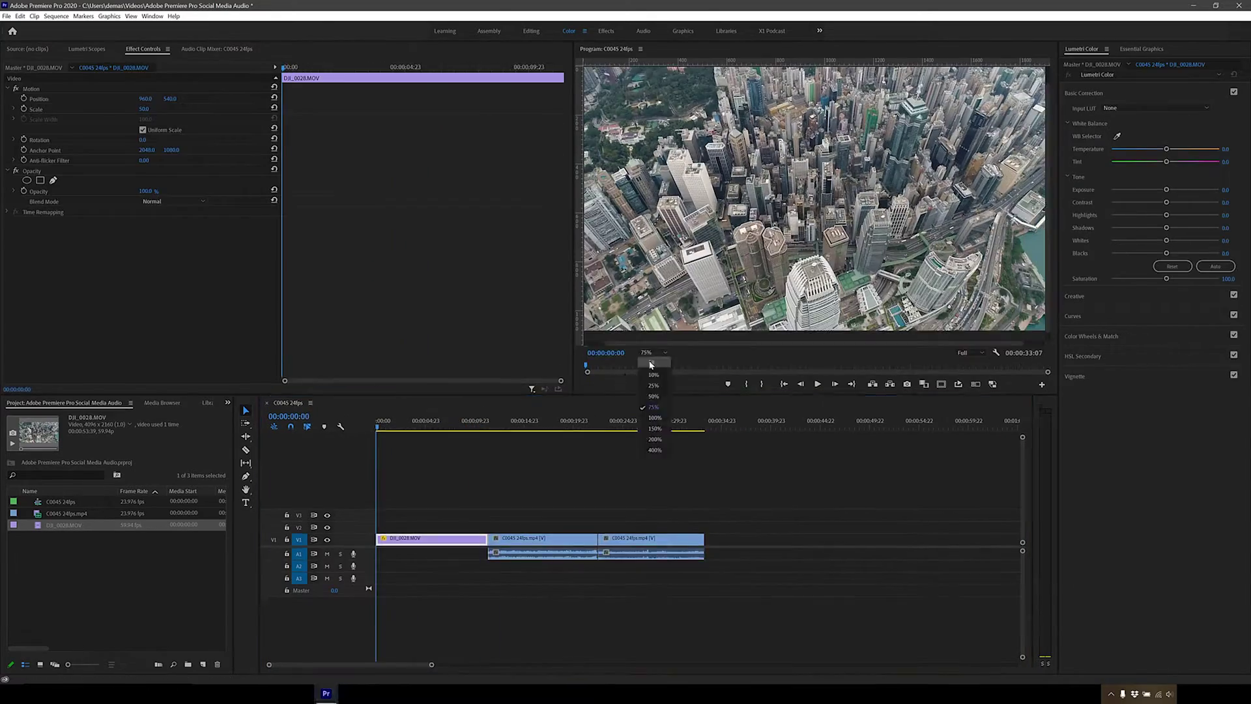
click(651, 364)
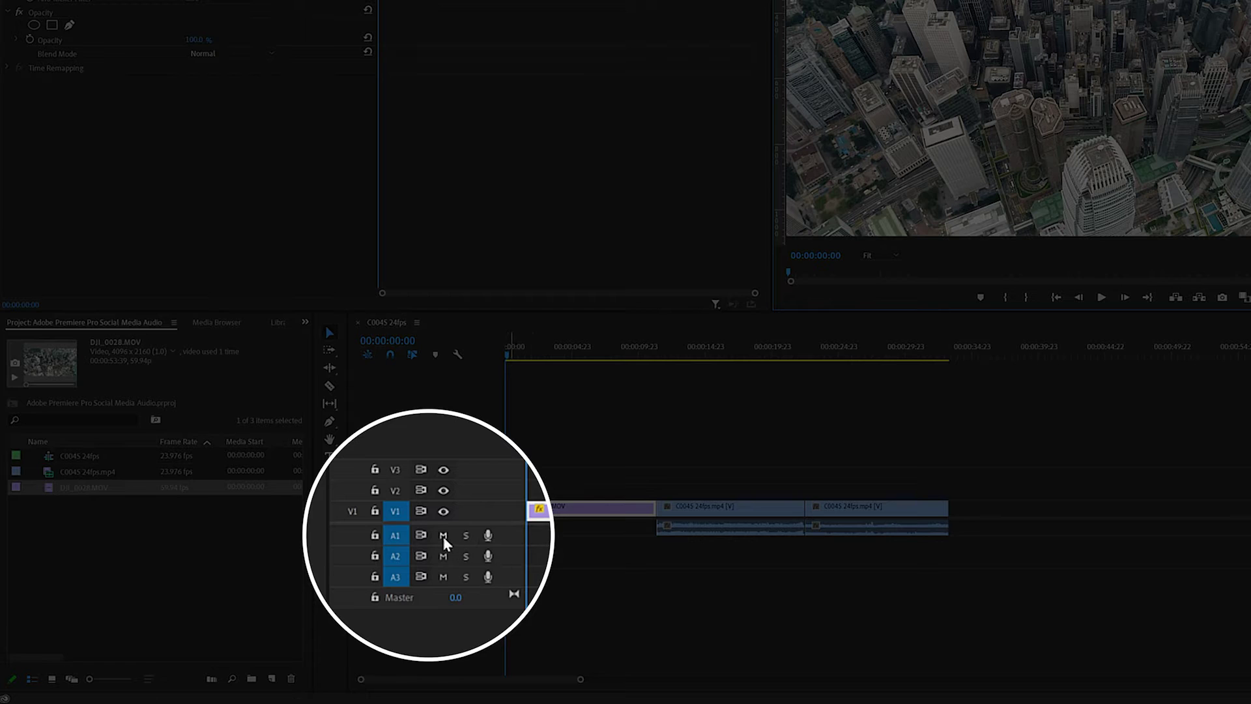
click(443, 537)
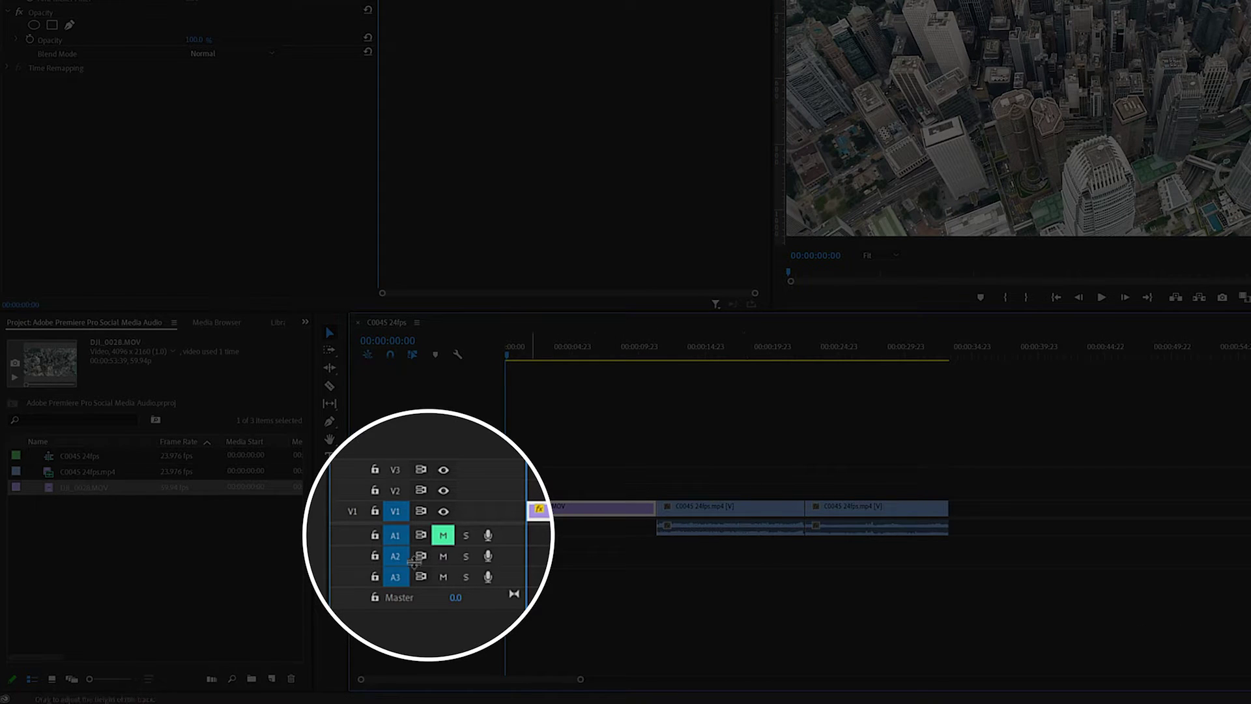
click(465, 537)
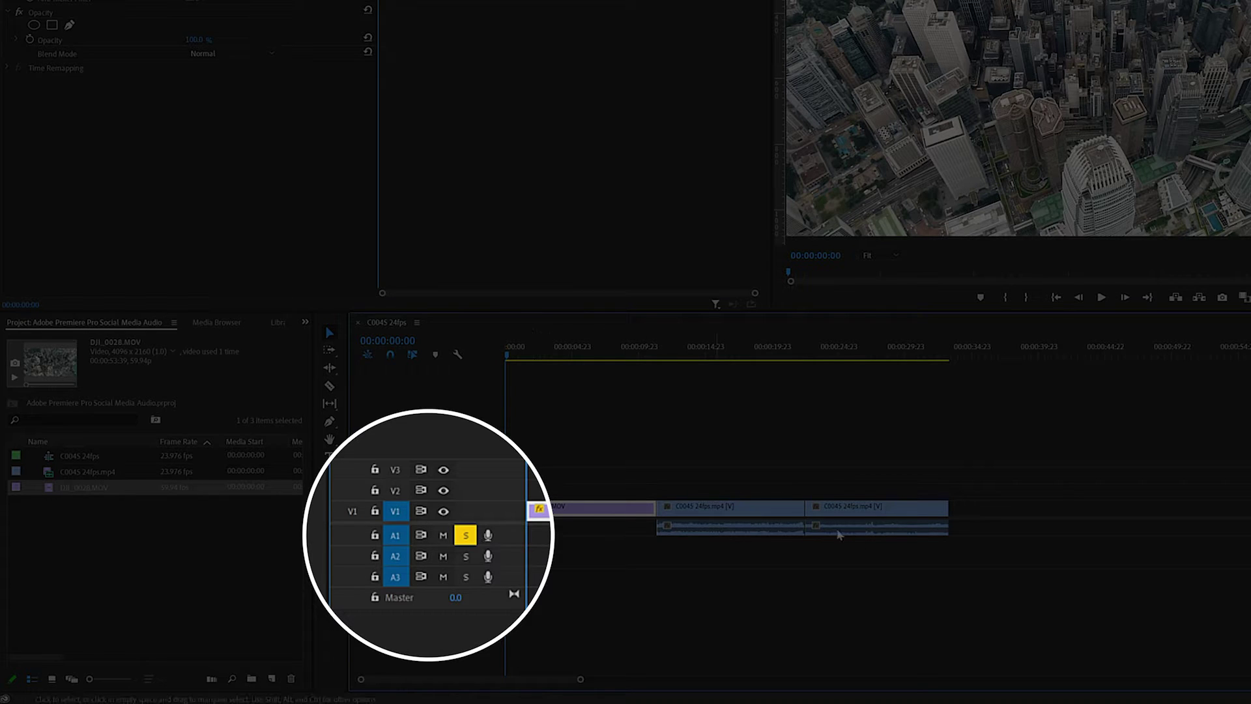
click(443, 537)
click(528, 359)
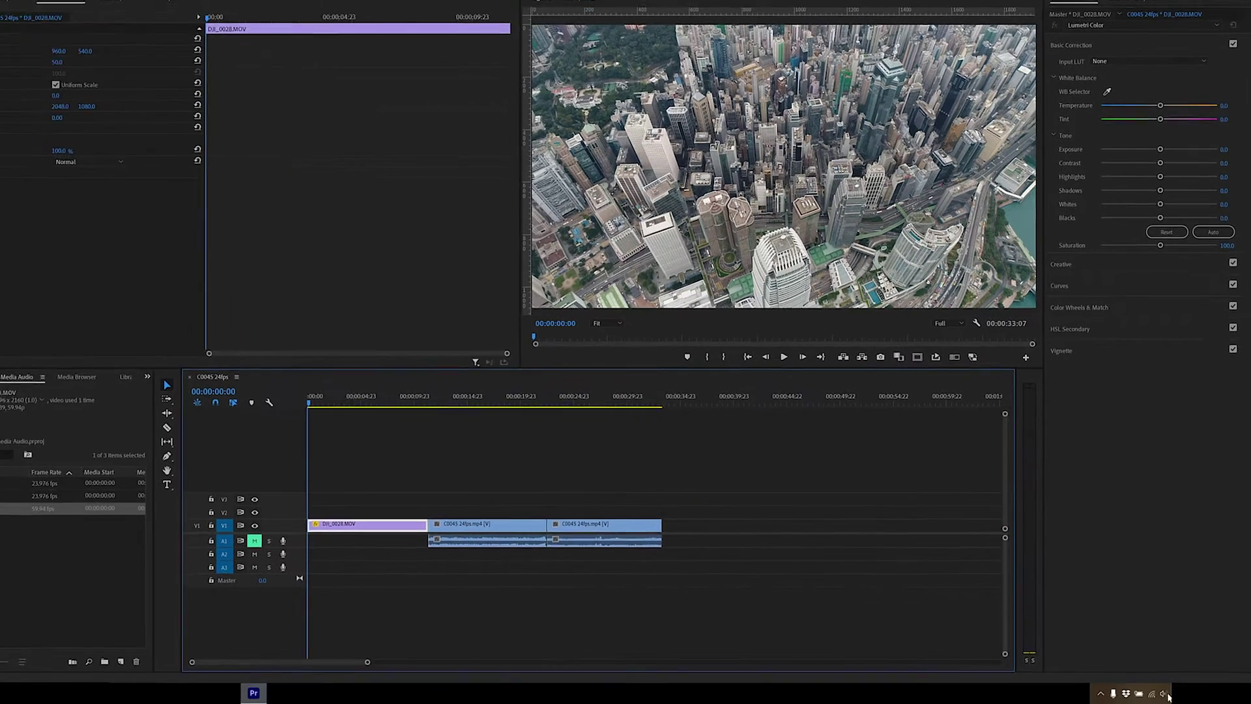
Step: Make Microphone (Yeti Nano) the Windows input device and set its volume to 83
right_click(1170, 694)
click(1140, 622)
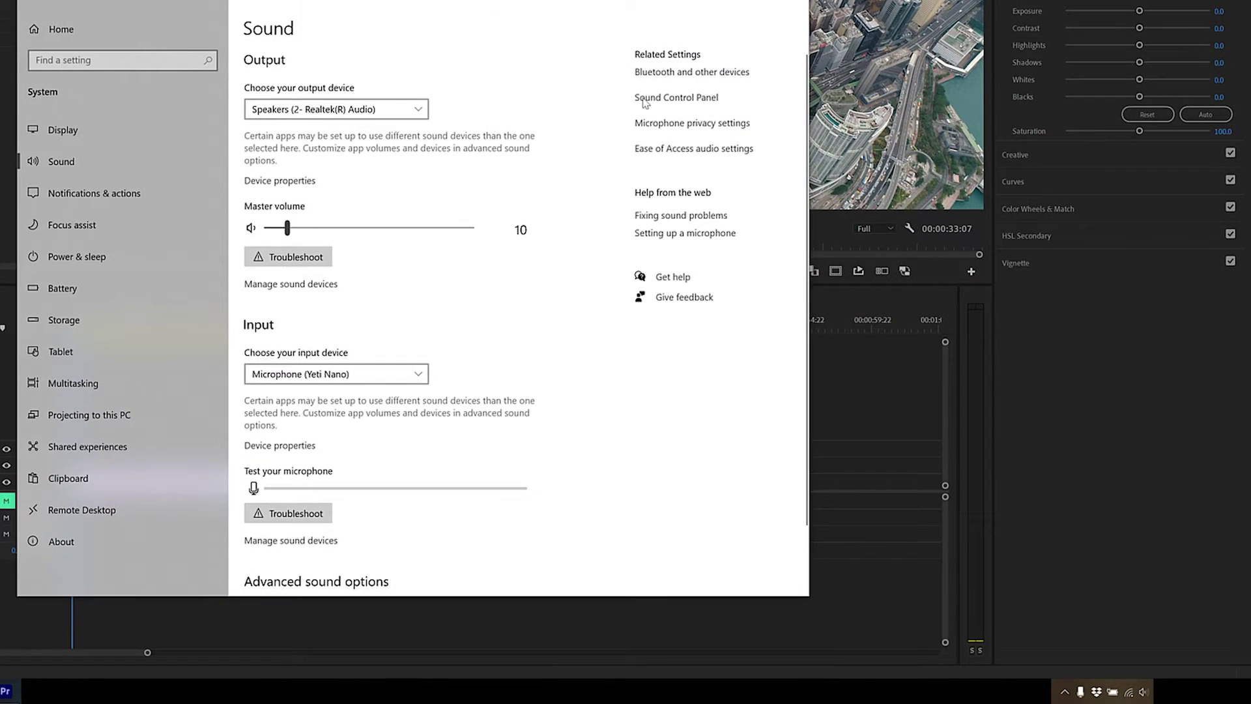
click(413, 382)
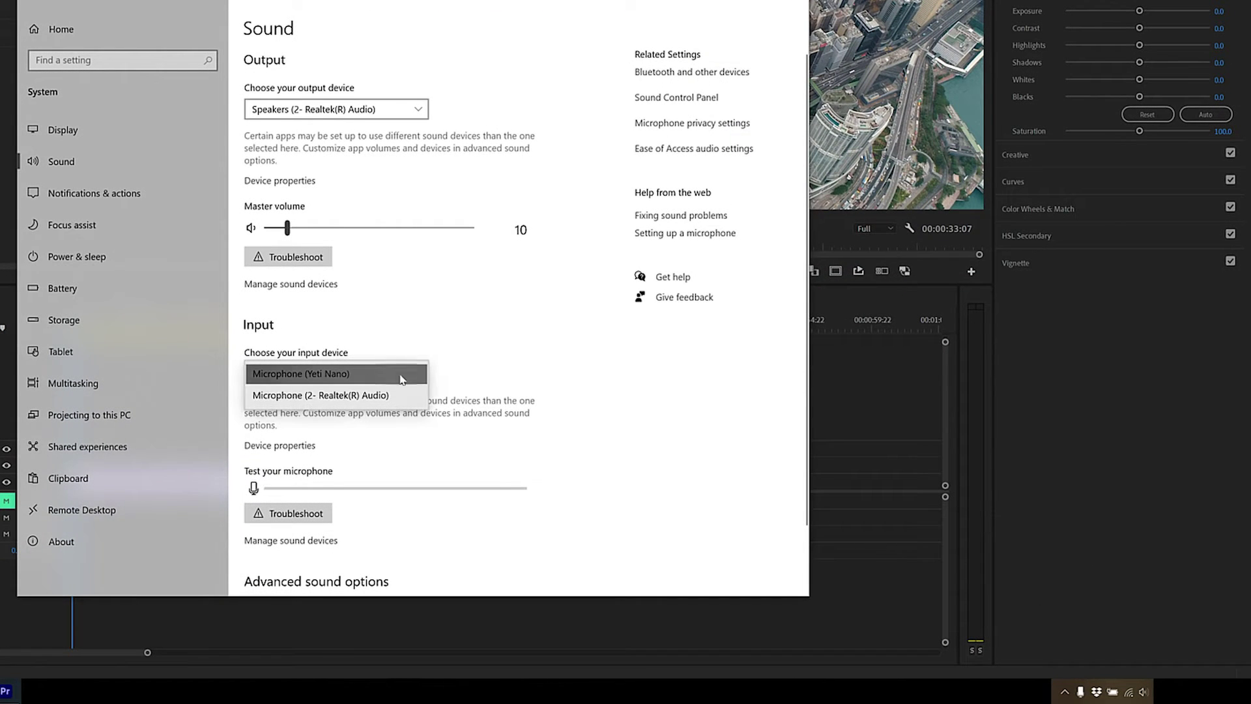
click(339, 375)
click(295, 448)
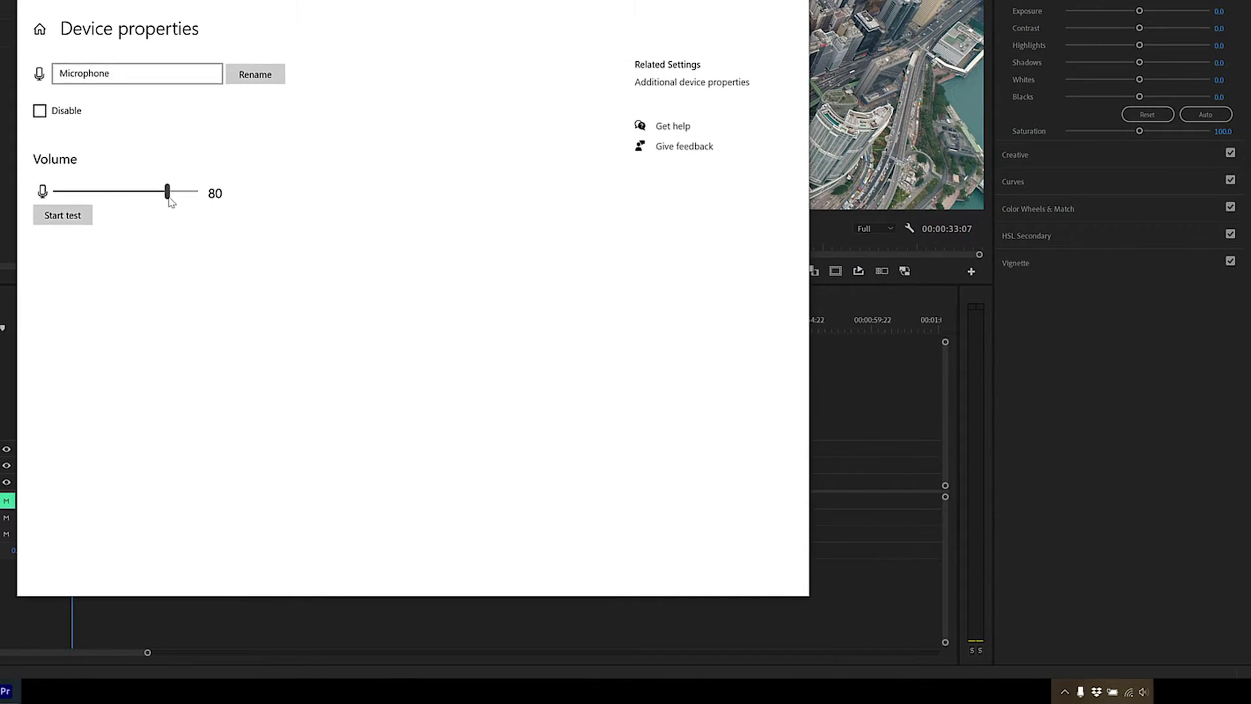
mouse_move(170, 193)
mouse_down()
mouse_move(108, 194)
mouse_move(175, 194)
mouse_up()
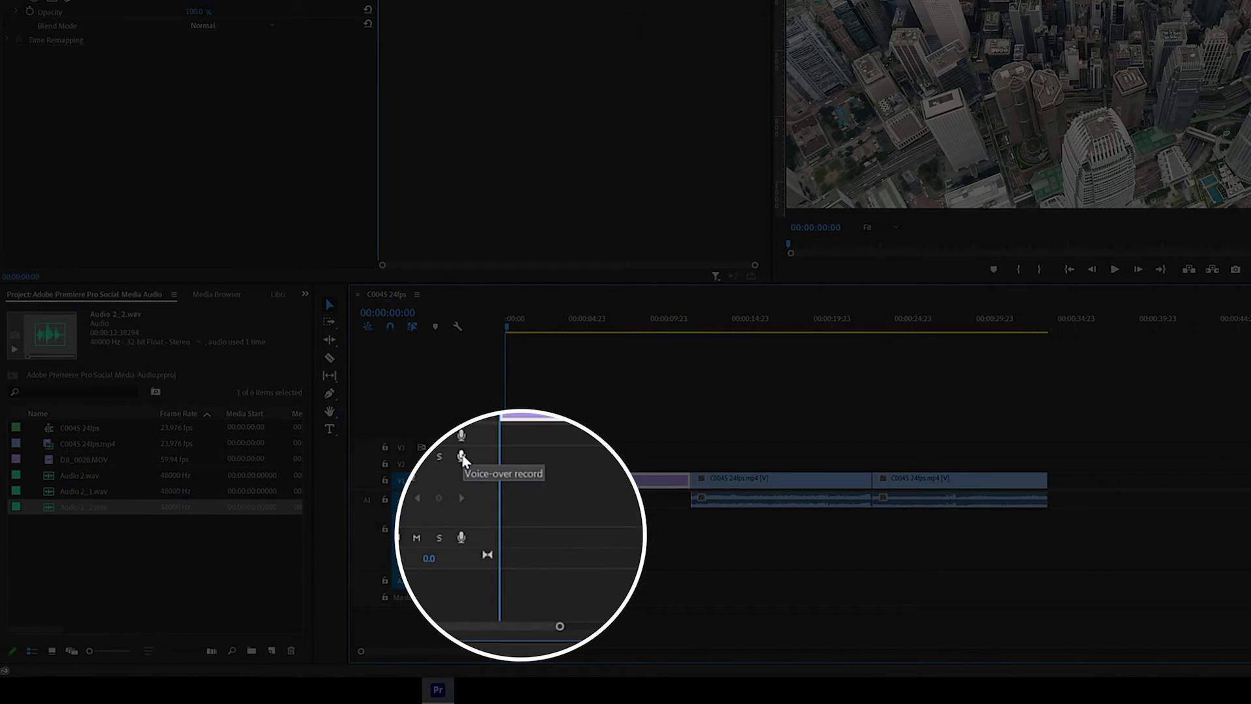
Step: Set A2's Voice-Over Record Settings source to Microphone (Yeti Nano)
right_click(461, 456)
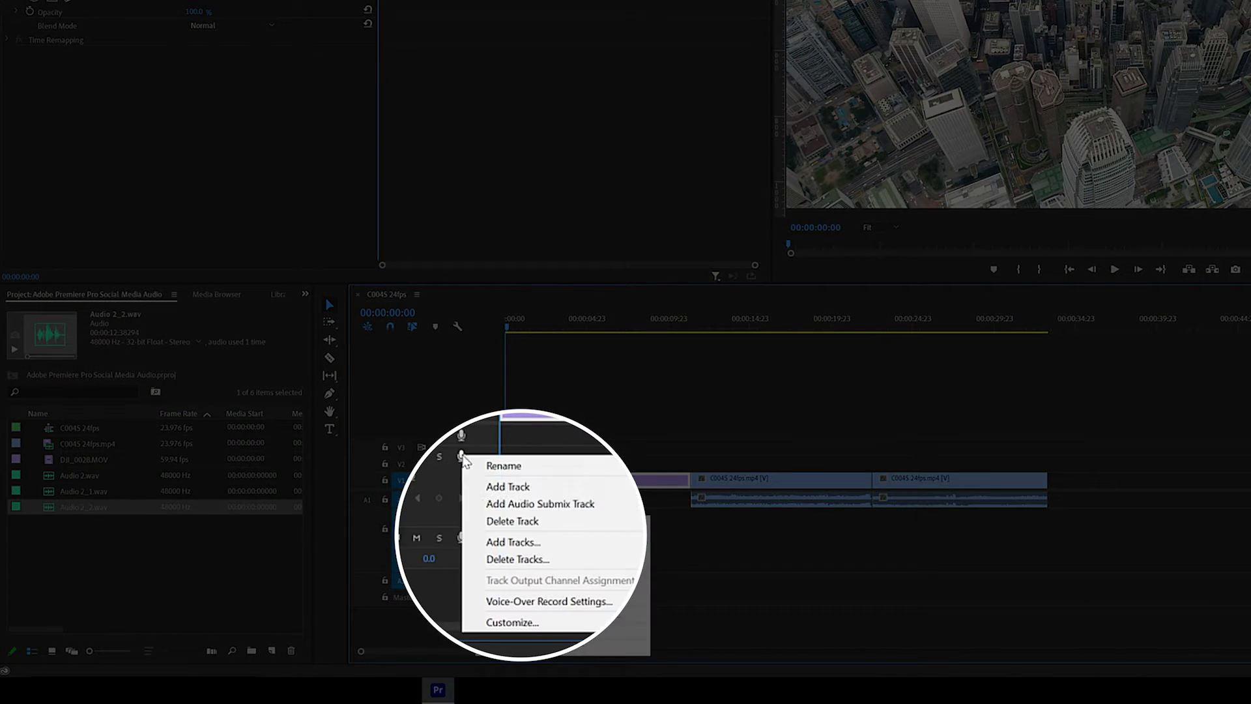
click(530, 603)
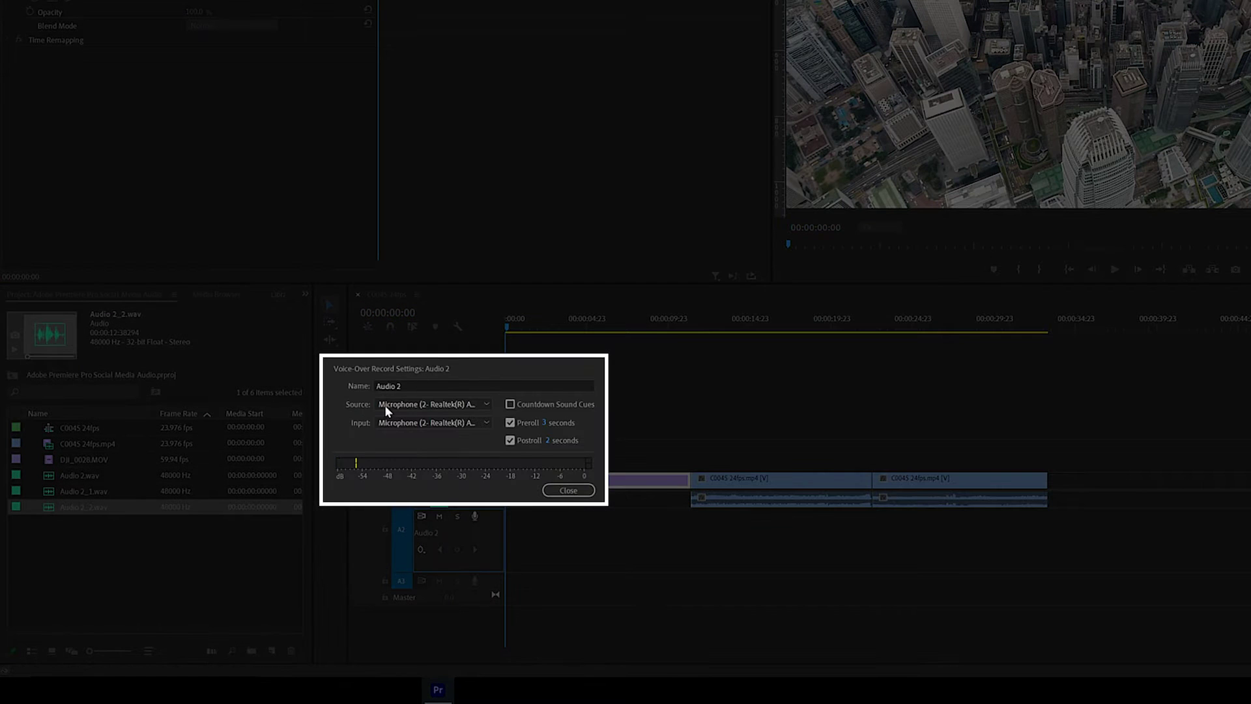
click(408, 407)
click(417, 431)
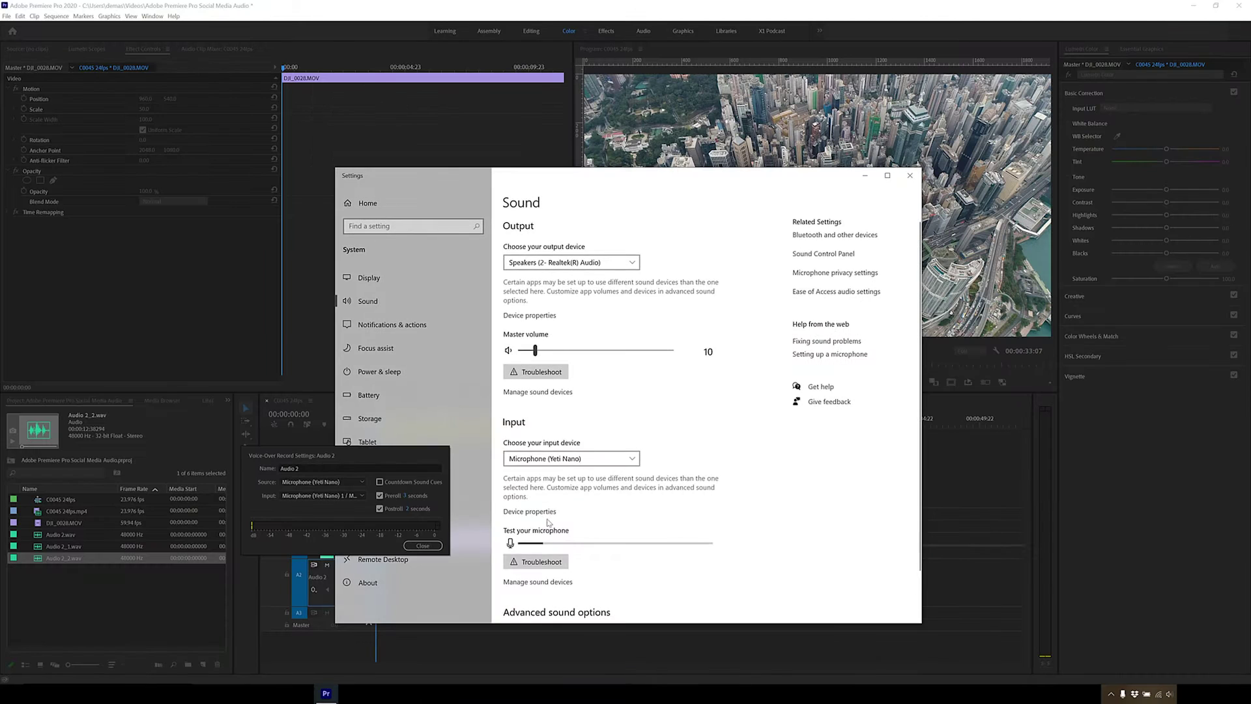
click(383, 514)
click(910, 175)
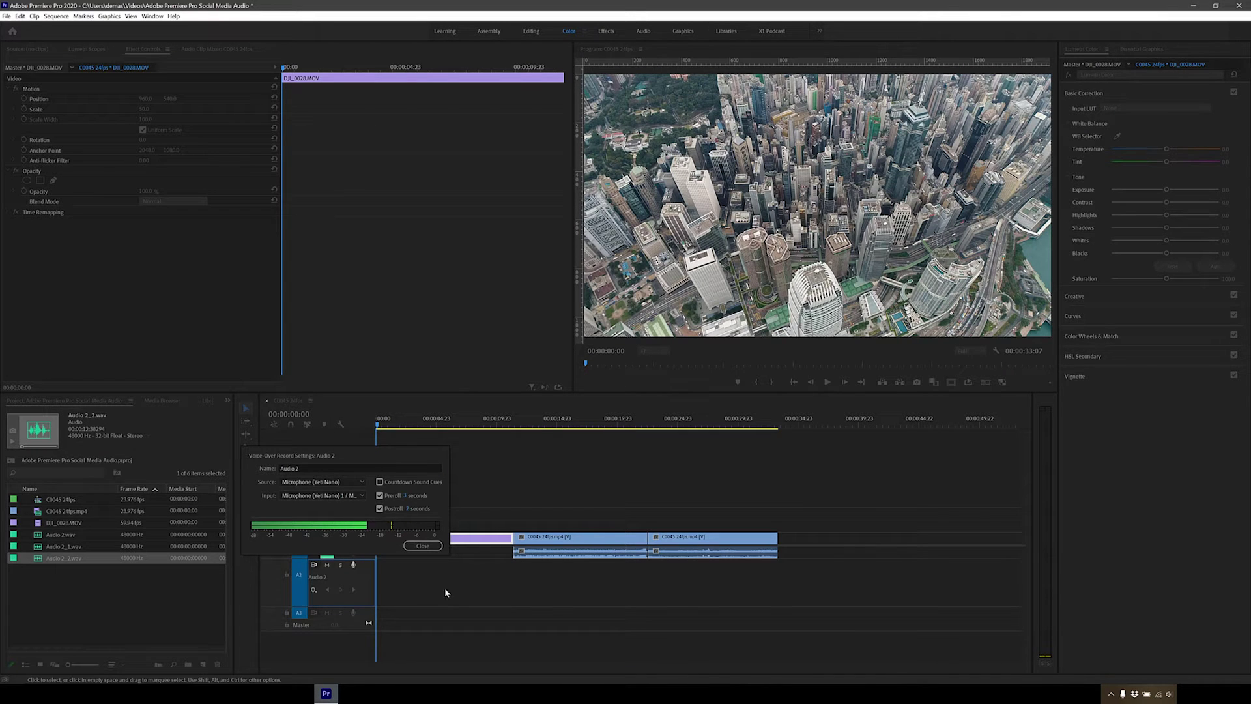
click(423, 545)
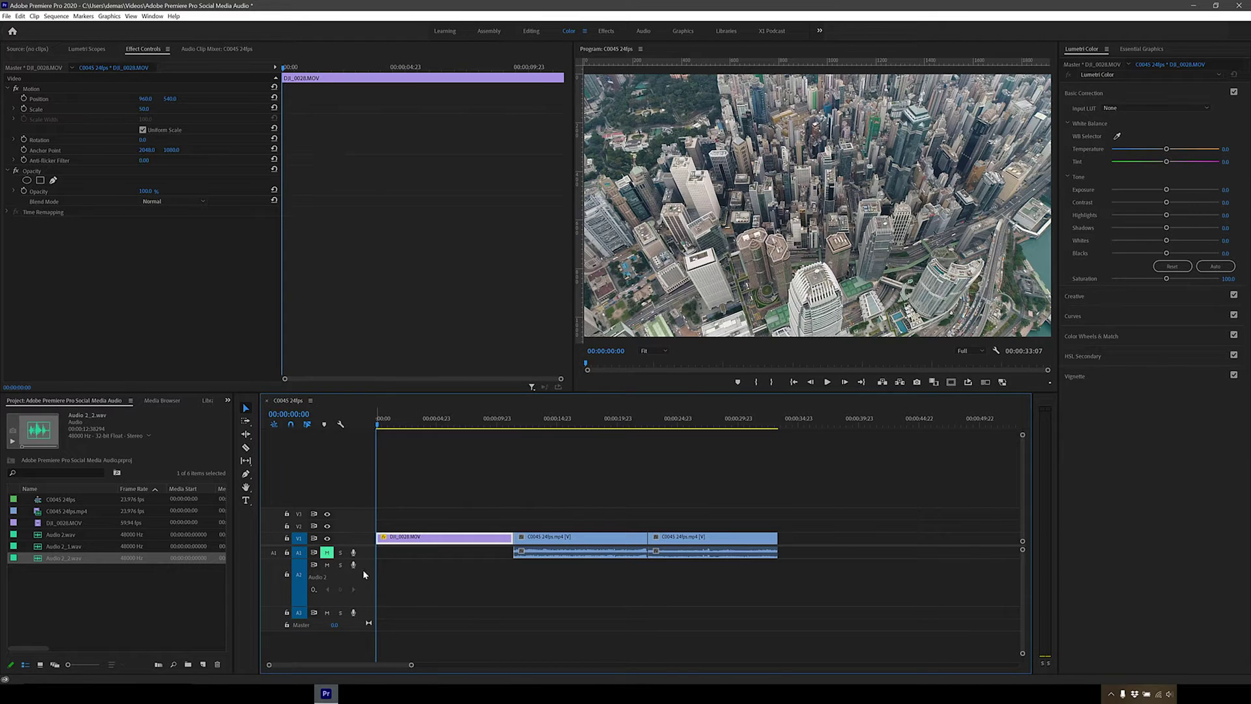
Step: Record the Audio 2_6.wav voice-over onto A2 from the sequence start
click(354, 565)
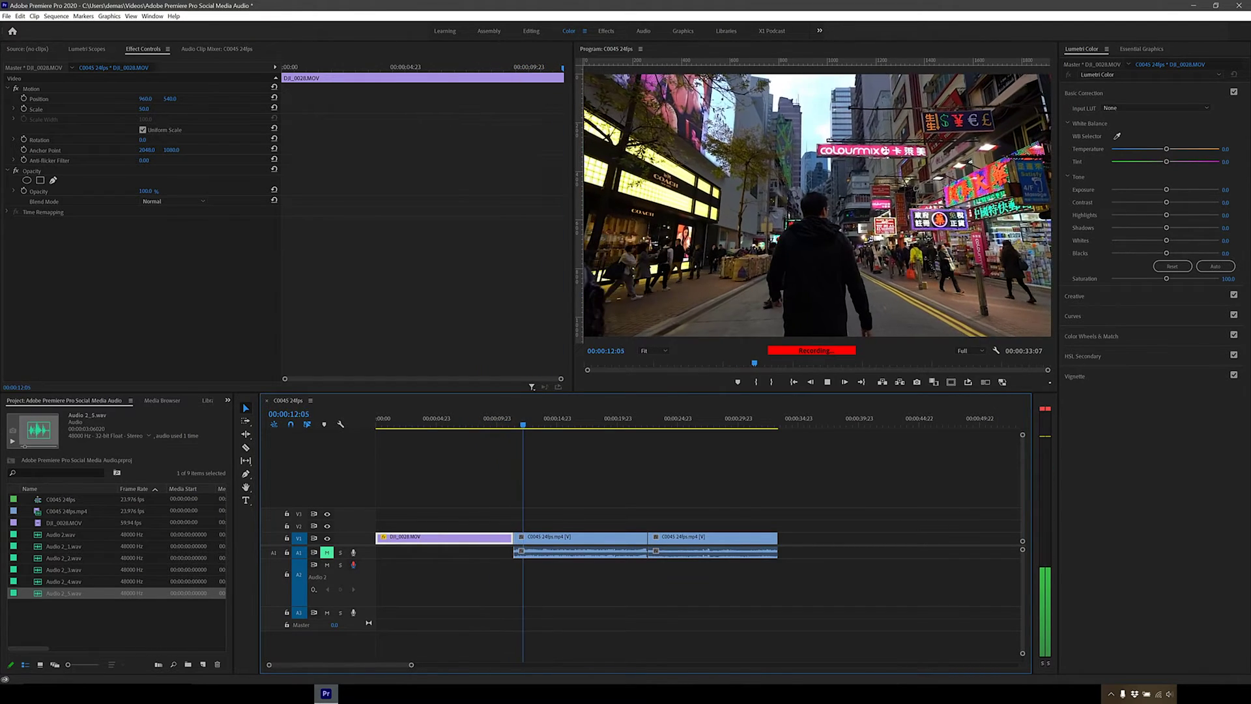
key(space)
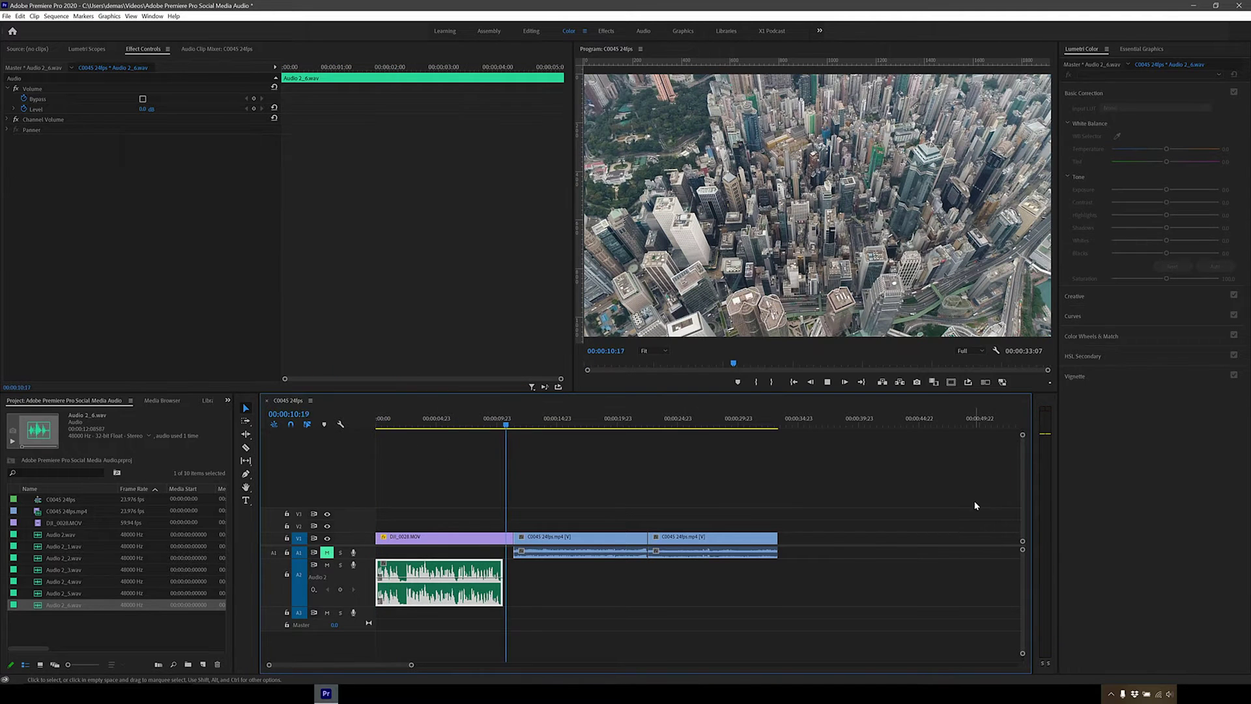
Step: Apply an Audio Gain change to the A2 voice-over clip and play it back
click(510, 427)
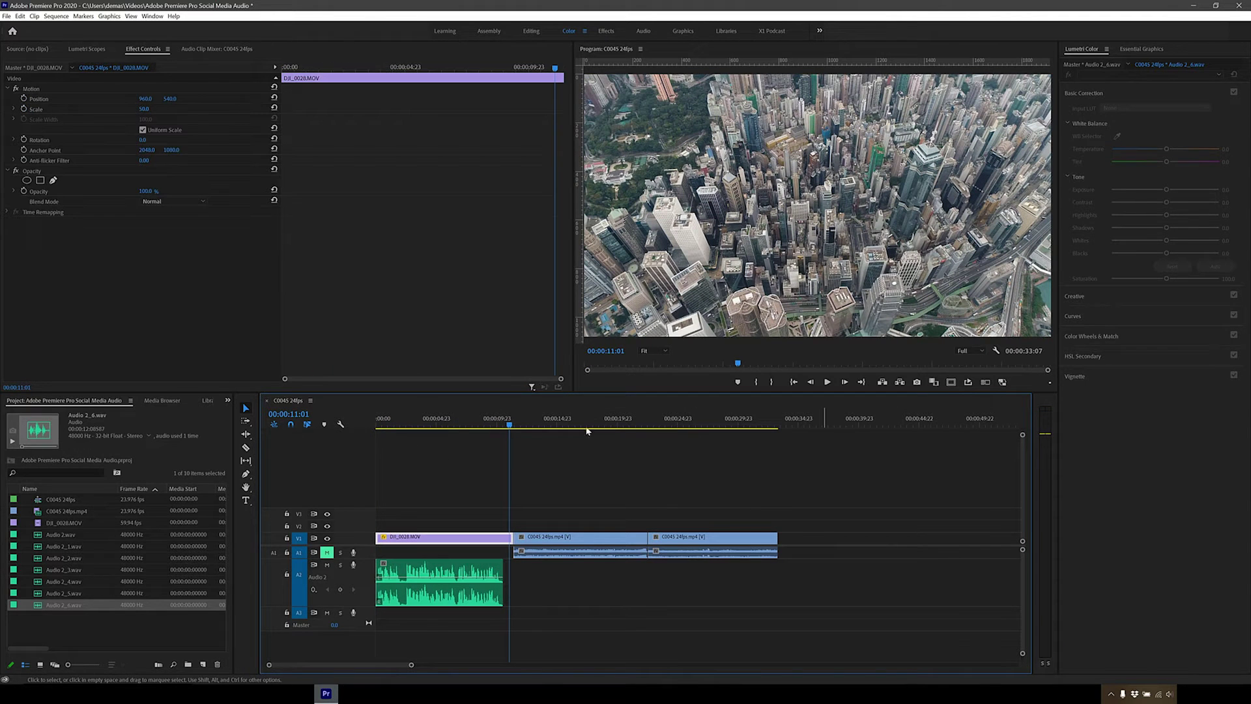
drag(380, 427, 371, 427)
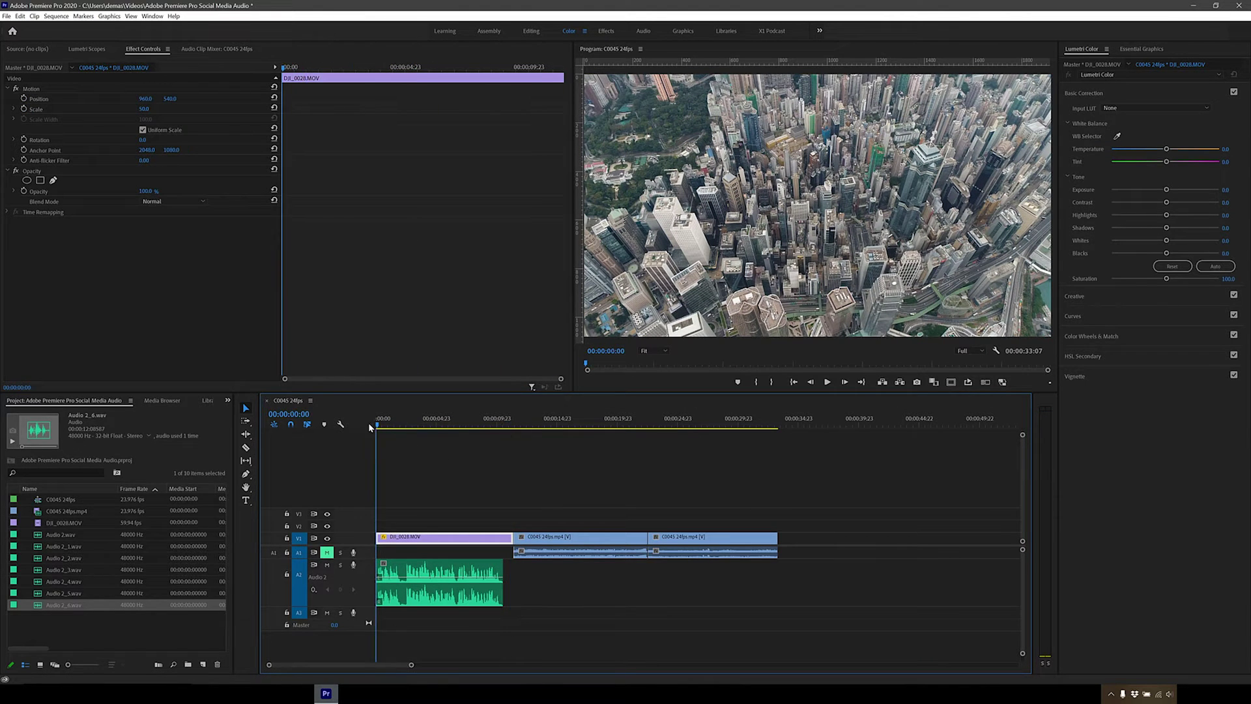
click(474, 576)
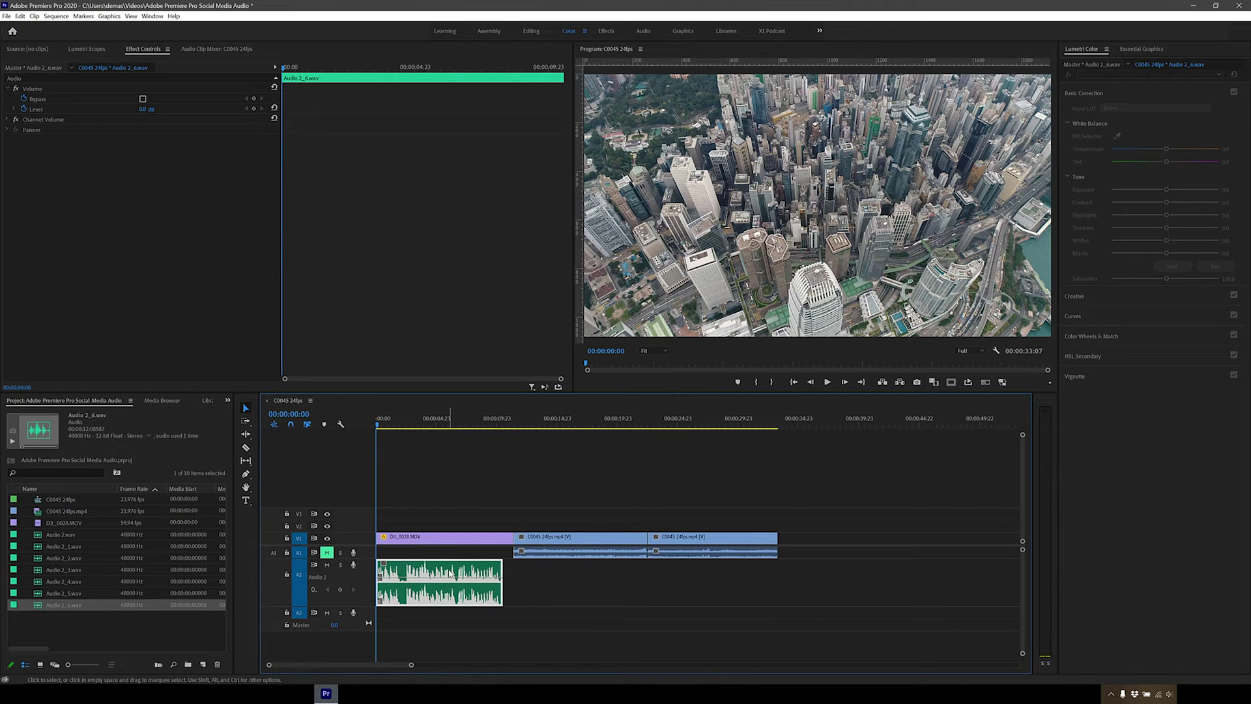
right_click(451, 573)
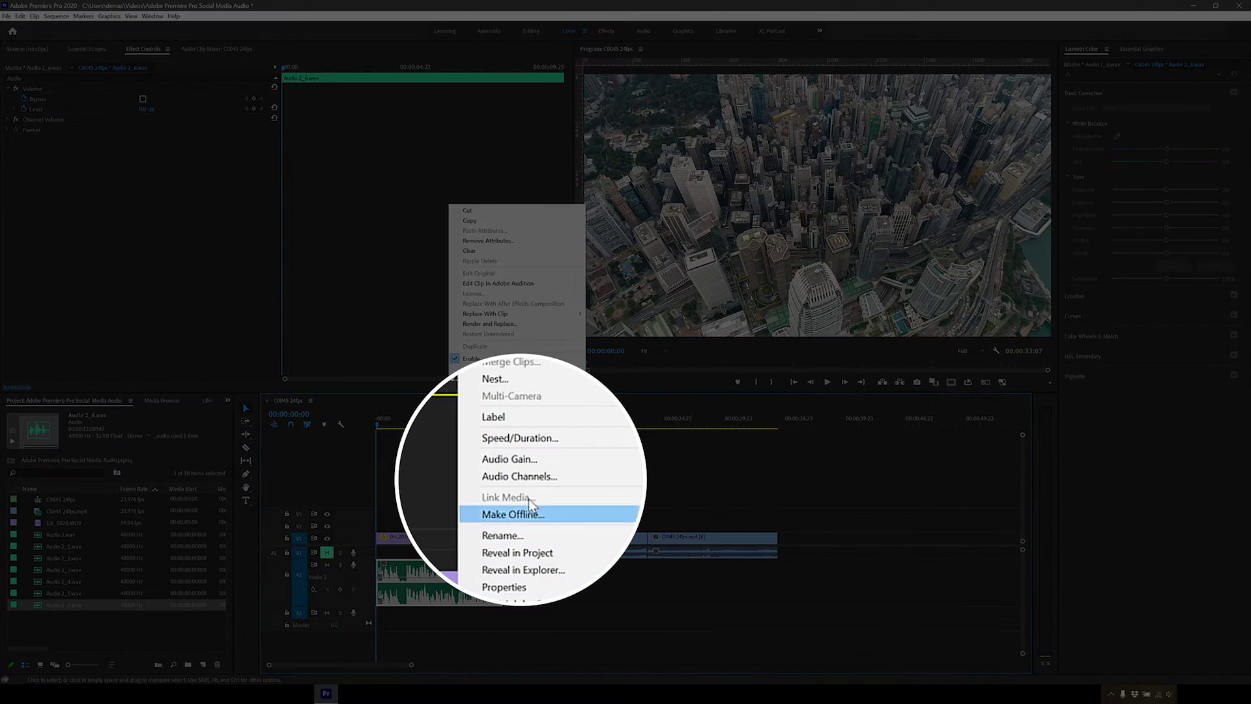
click(531, 459)
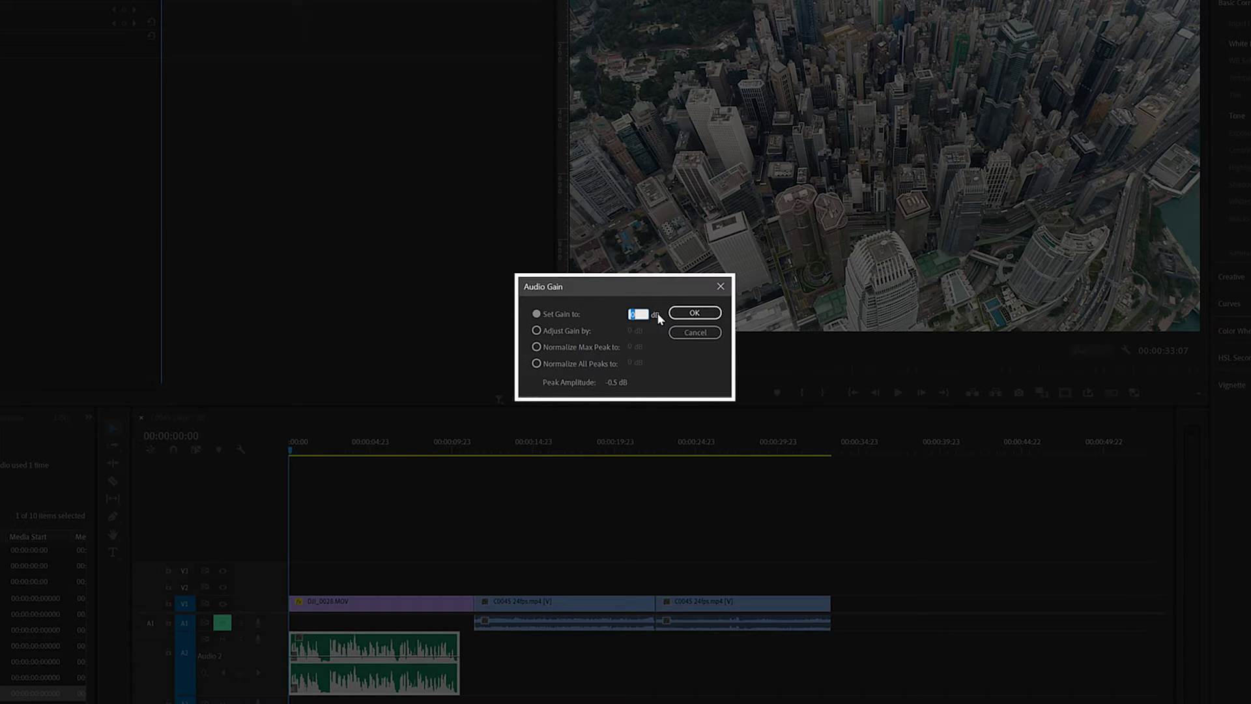
click(694, 313)
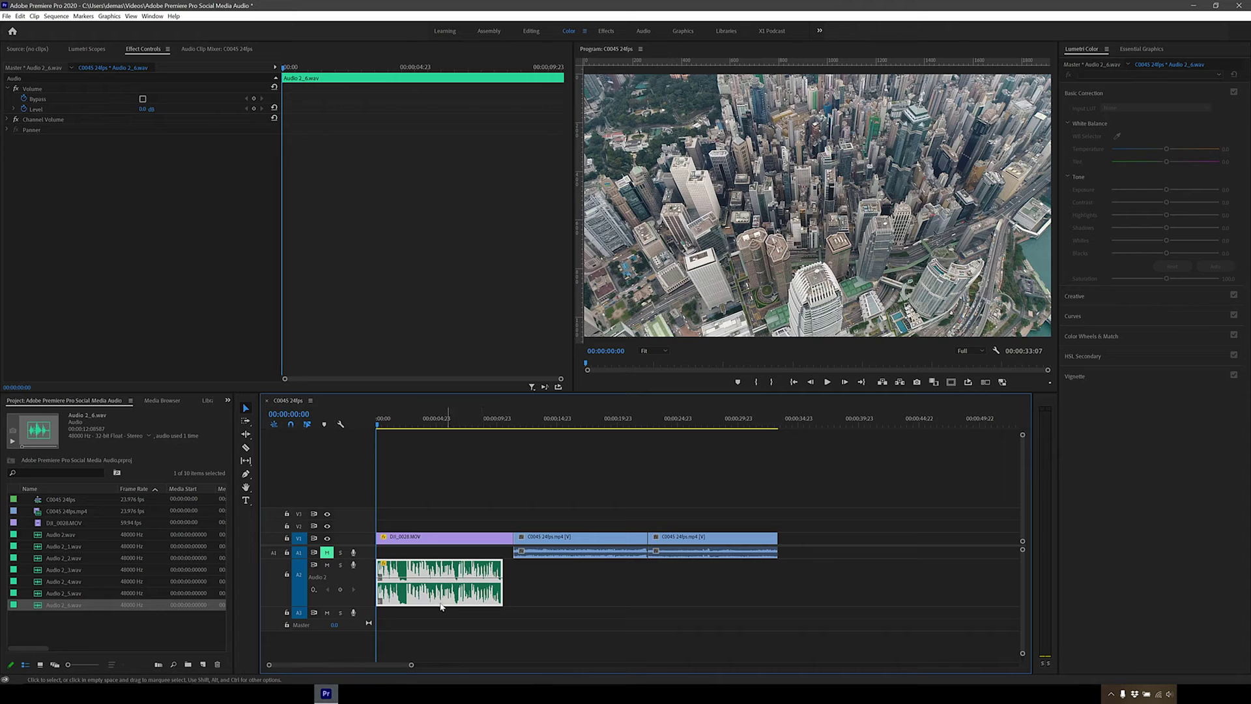
key(space)
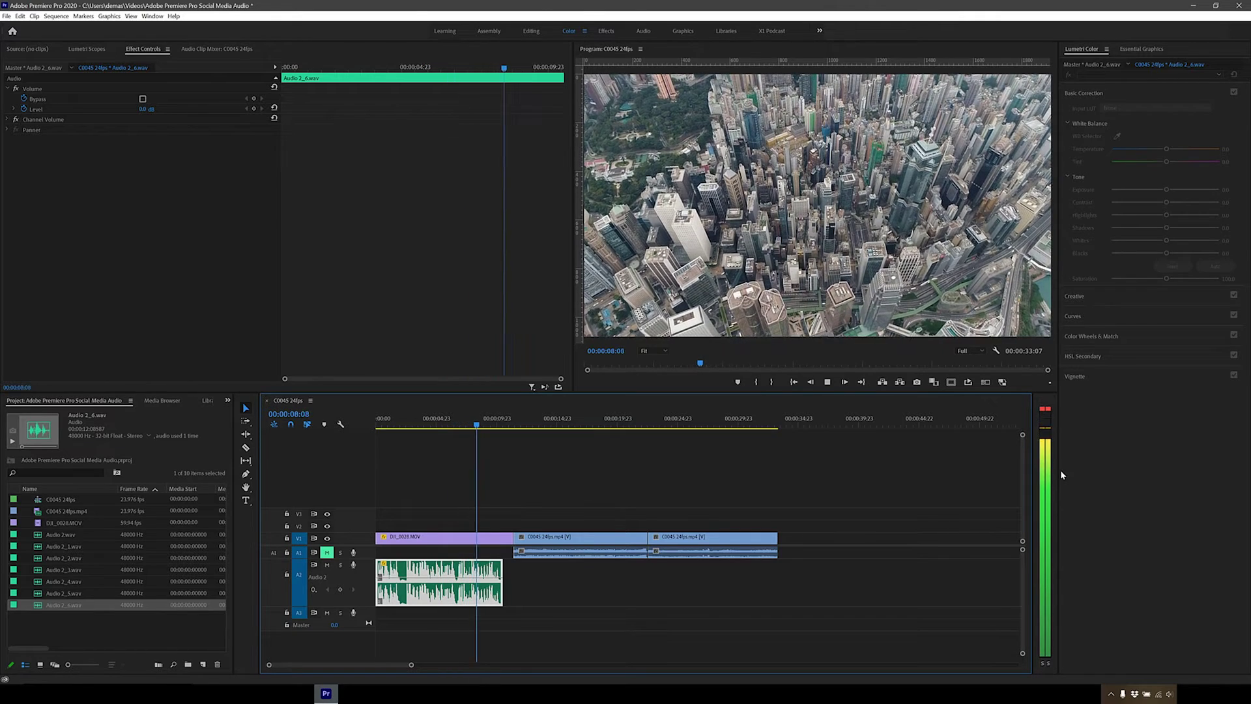
Step: Reapply an Audio Gain adjustment to the dialogue clip with the G shortcut
key(g)
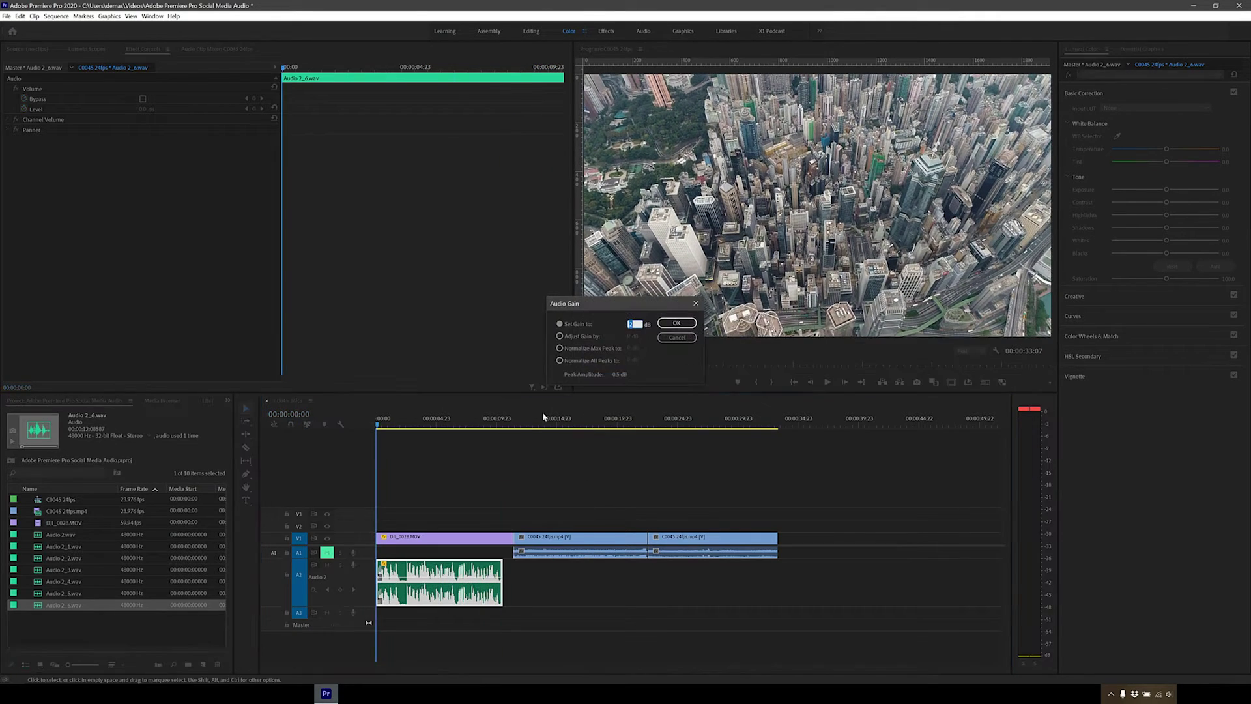
key(Return)
click(386, 425)
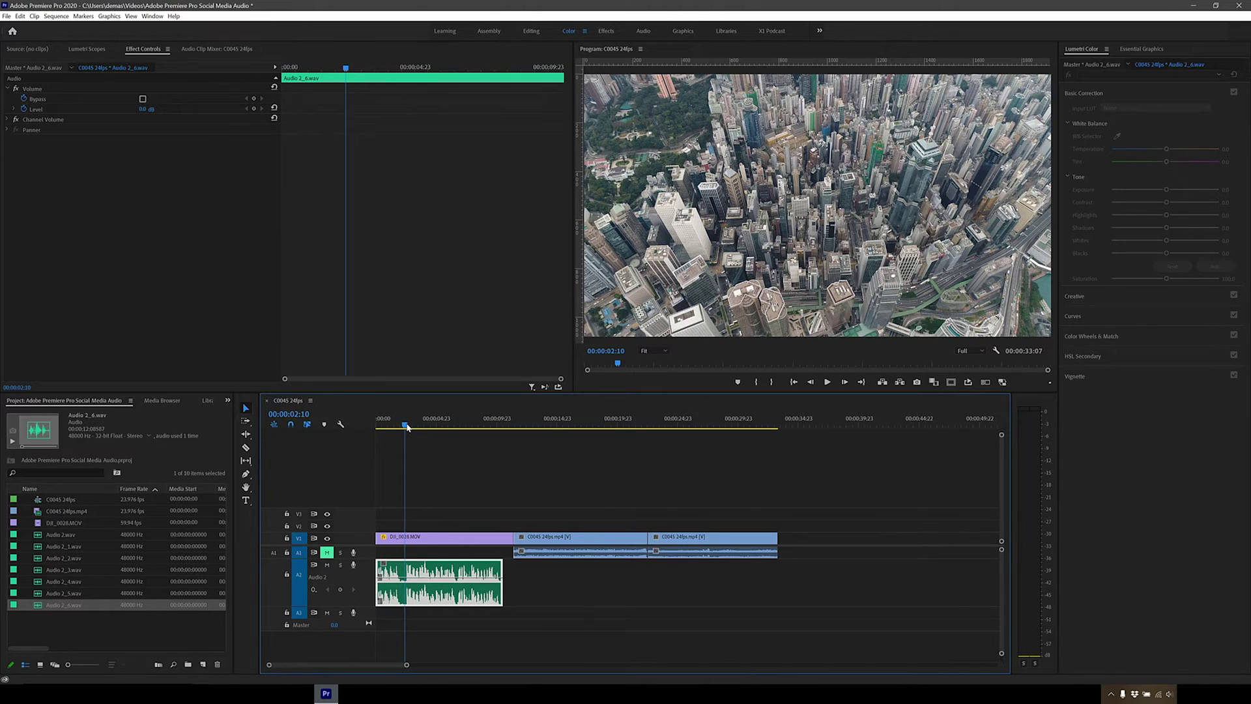
Step: Cut the A2 dialogue clip at 00:00:02:10 and 00:00:06:16
key(ctrl+k)
click(457, 423)
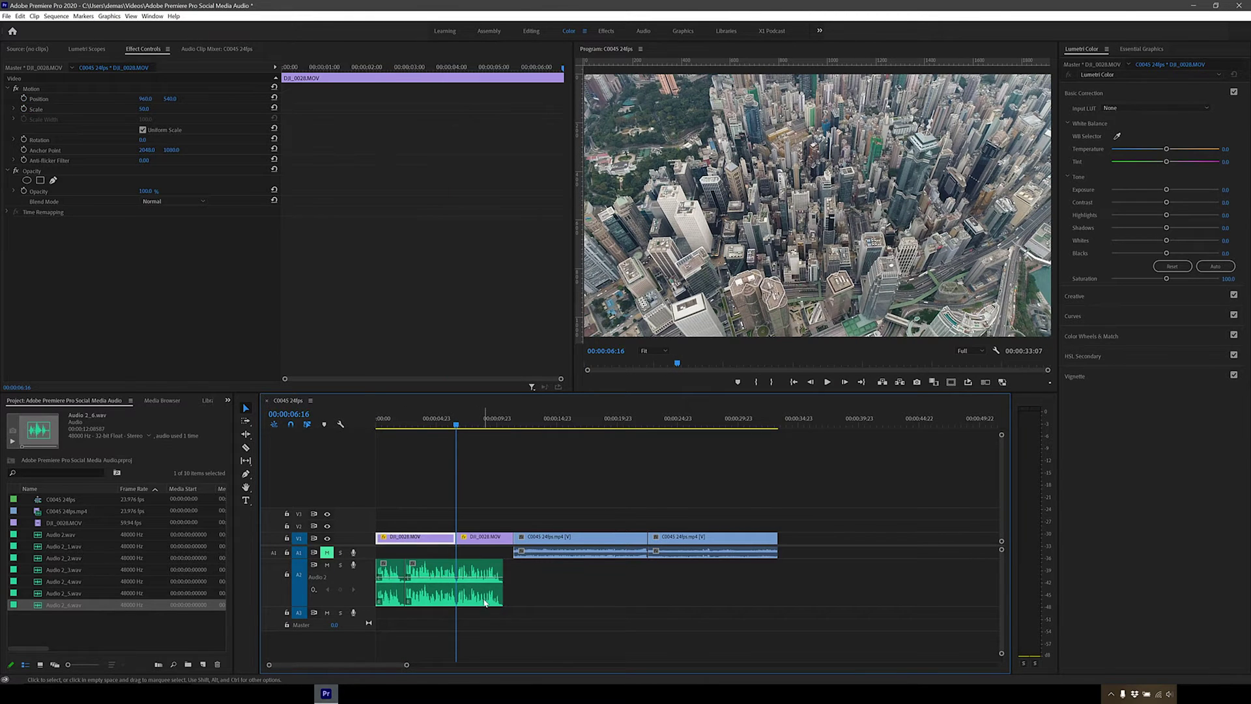
click(486, 603)
key(ctrl+k)
click(541, 612)
key(Home)
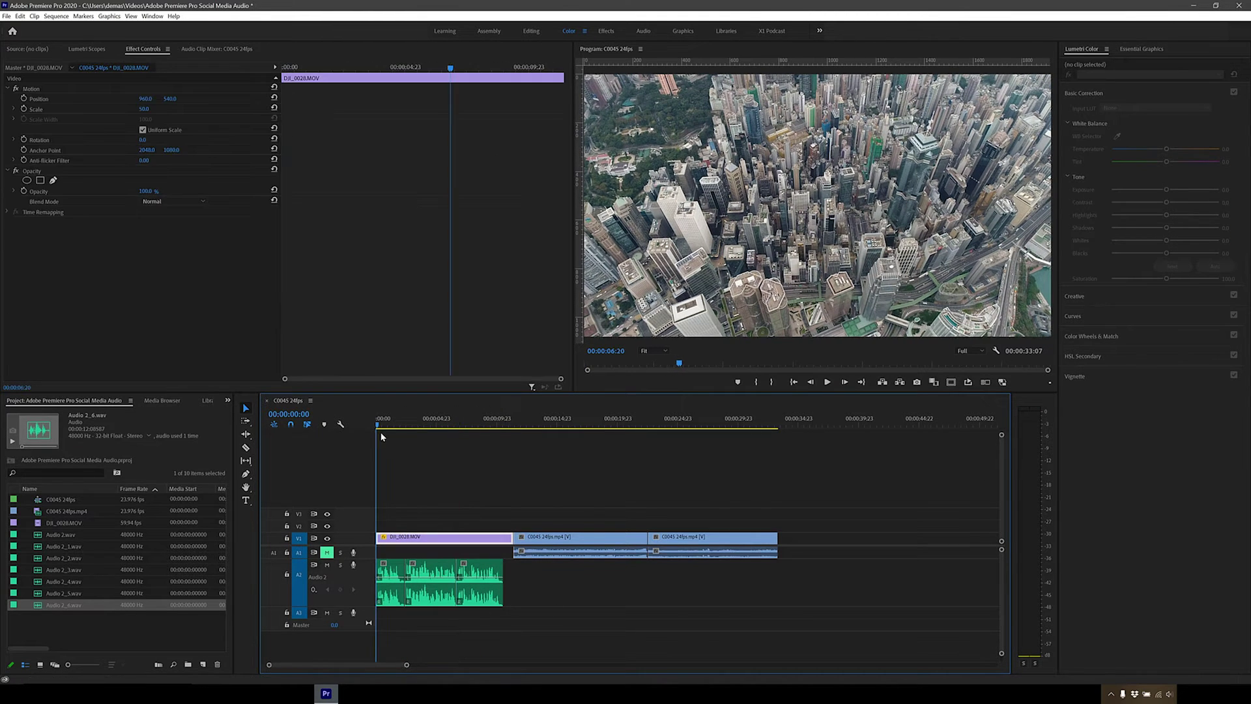
Step: Apply one Audio Gain change to all three dialogue pieces, then select the first piece
drag(541, 613, 395, 591)
right_click(476, 590)
click(532, 514)
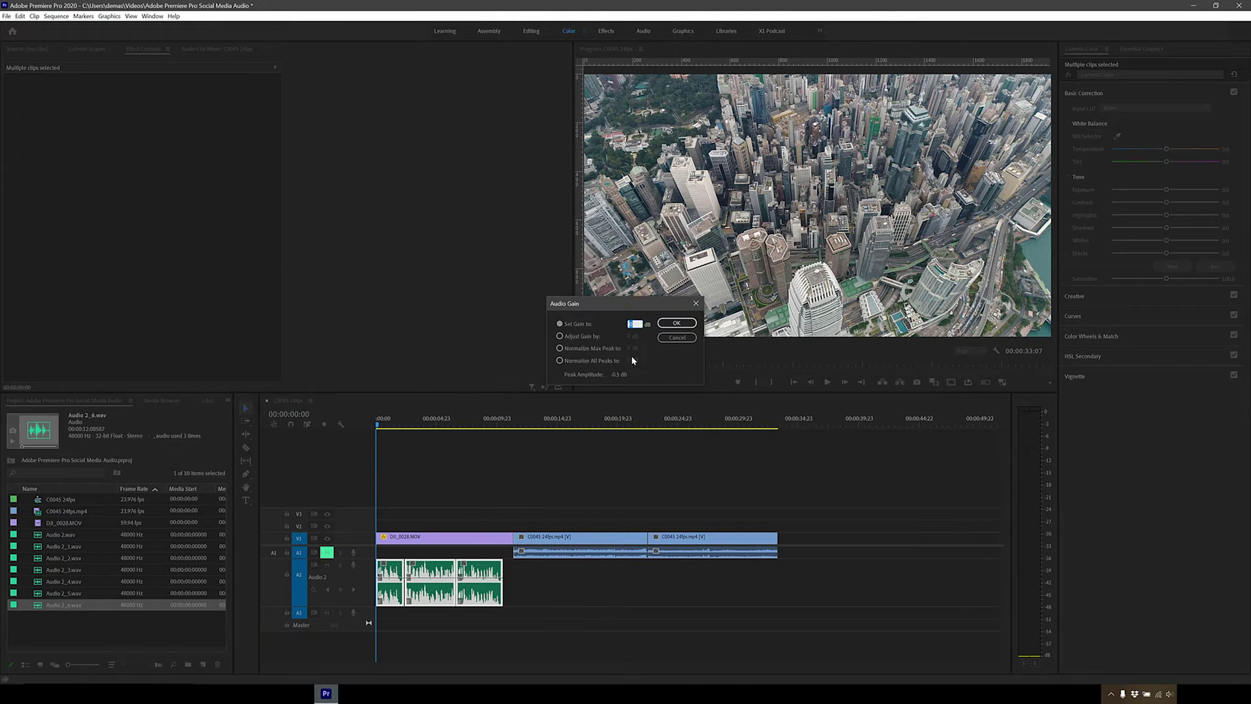
click(678, 323)
right_click(493, 599)
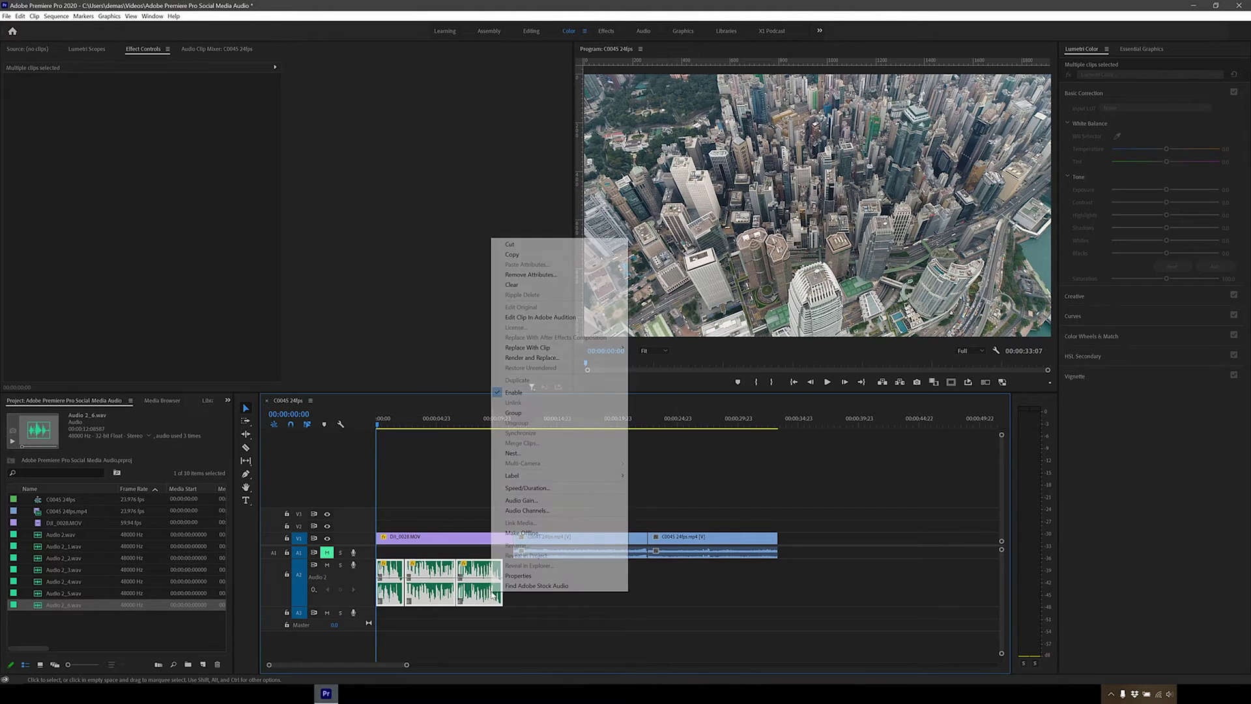
click(542, 604)
click(459, 537)
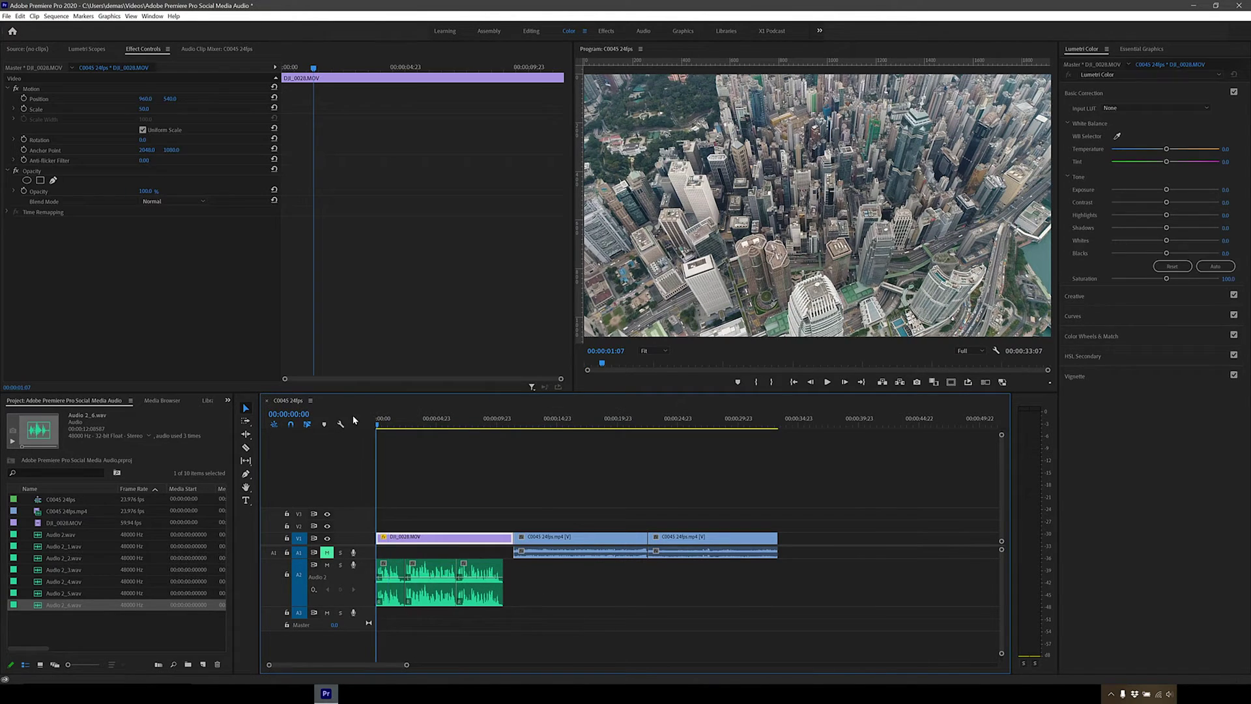
click(391, 580)
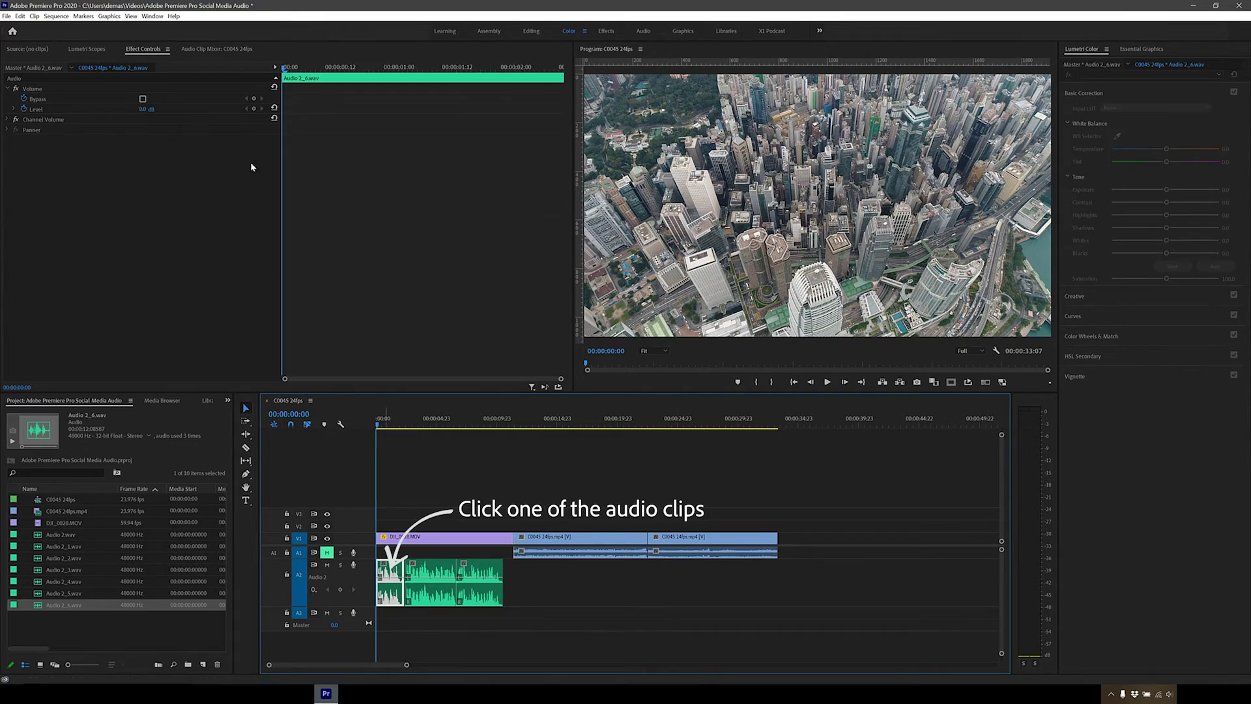
Step: Try the first dialogue piece's Volume Level at 3.8 dB, then about -10.5 dB, and listen
drag(151, 109, 155, 110)
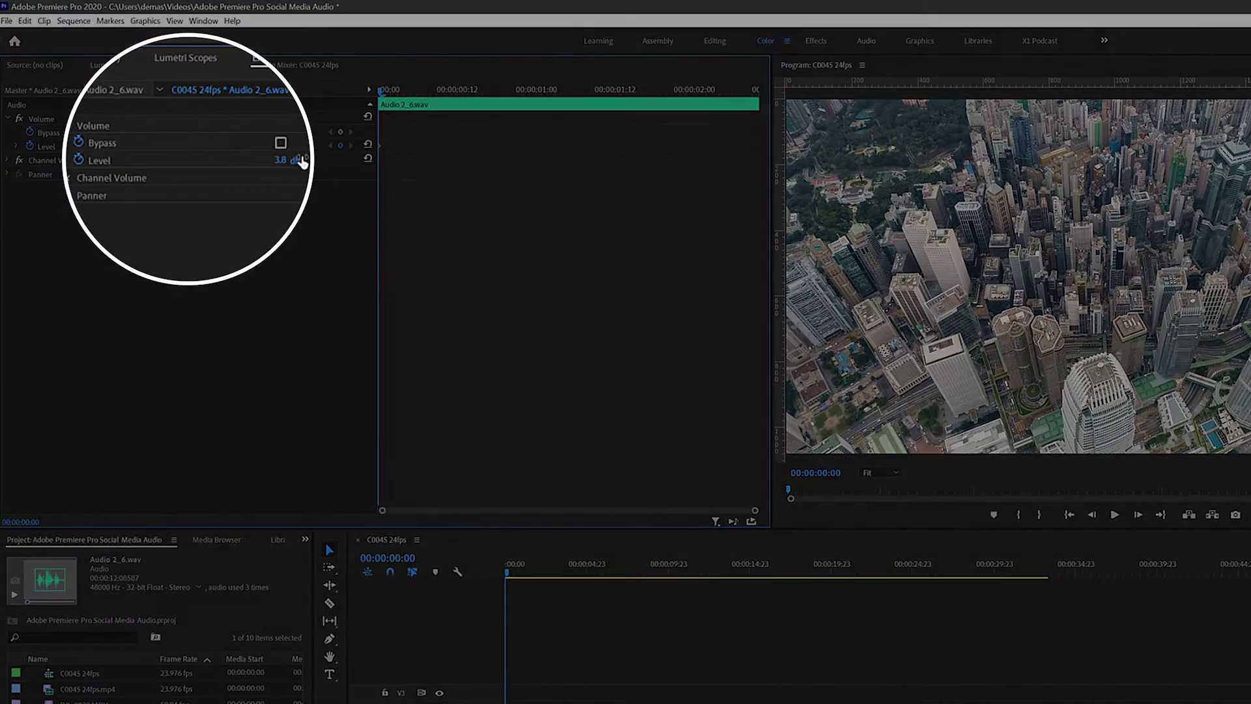
drag(301, 161, 298, 161)
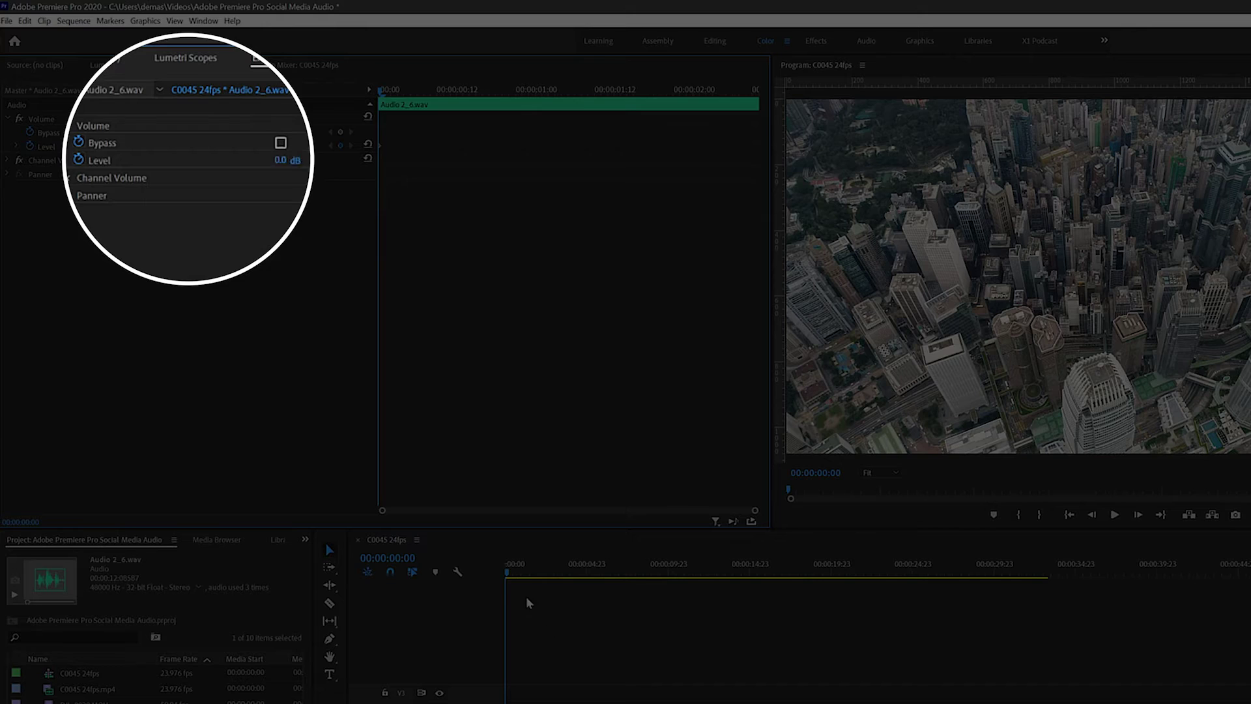
key(space)
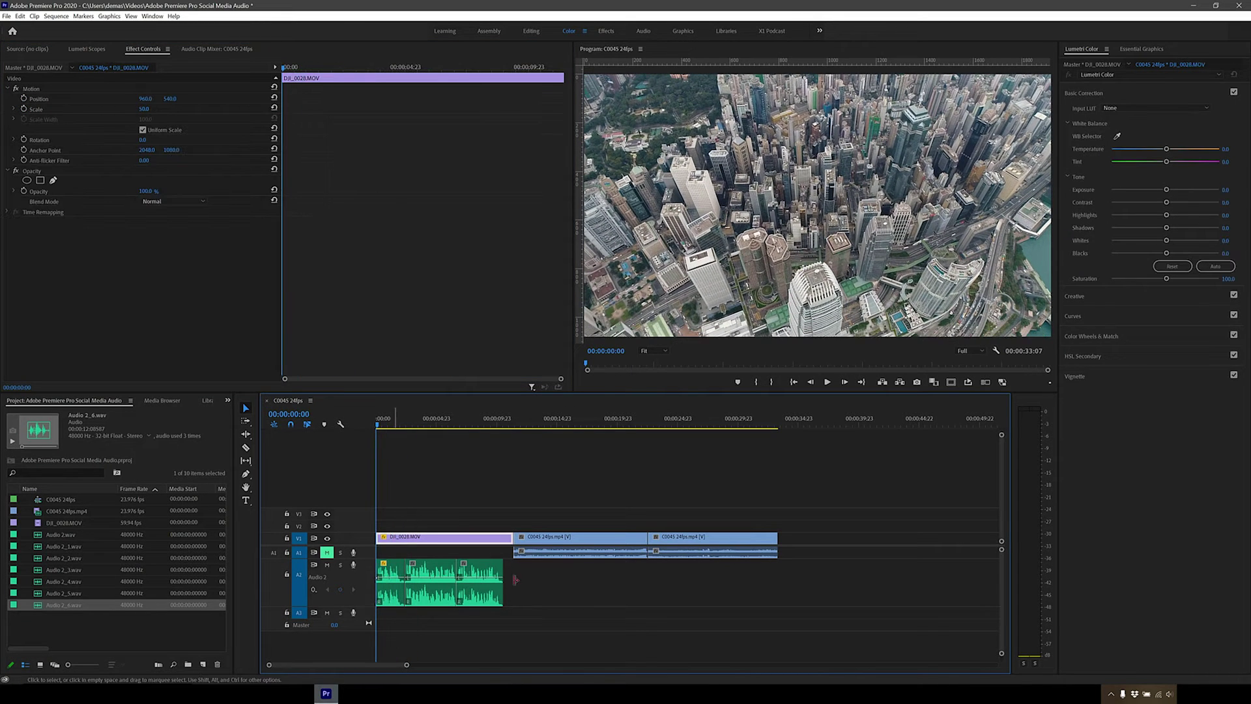
Step: Move the three A2 dialogue clips under the C0045 footage and play from 00:00:10:23
mouse_move(531, 621)
mouse_down()
mouse_move(391, 601)
mouse_move(527, 599)
mouse_up()
click(510, 425)
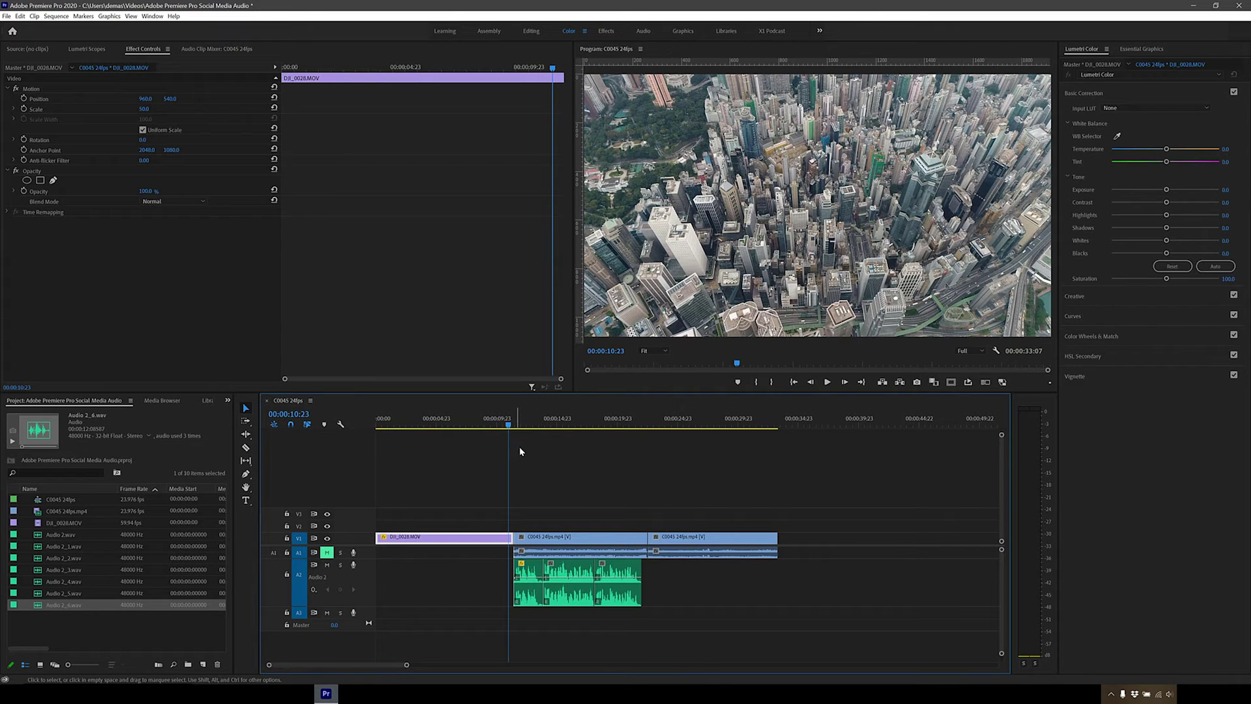
key(space)
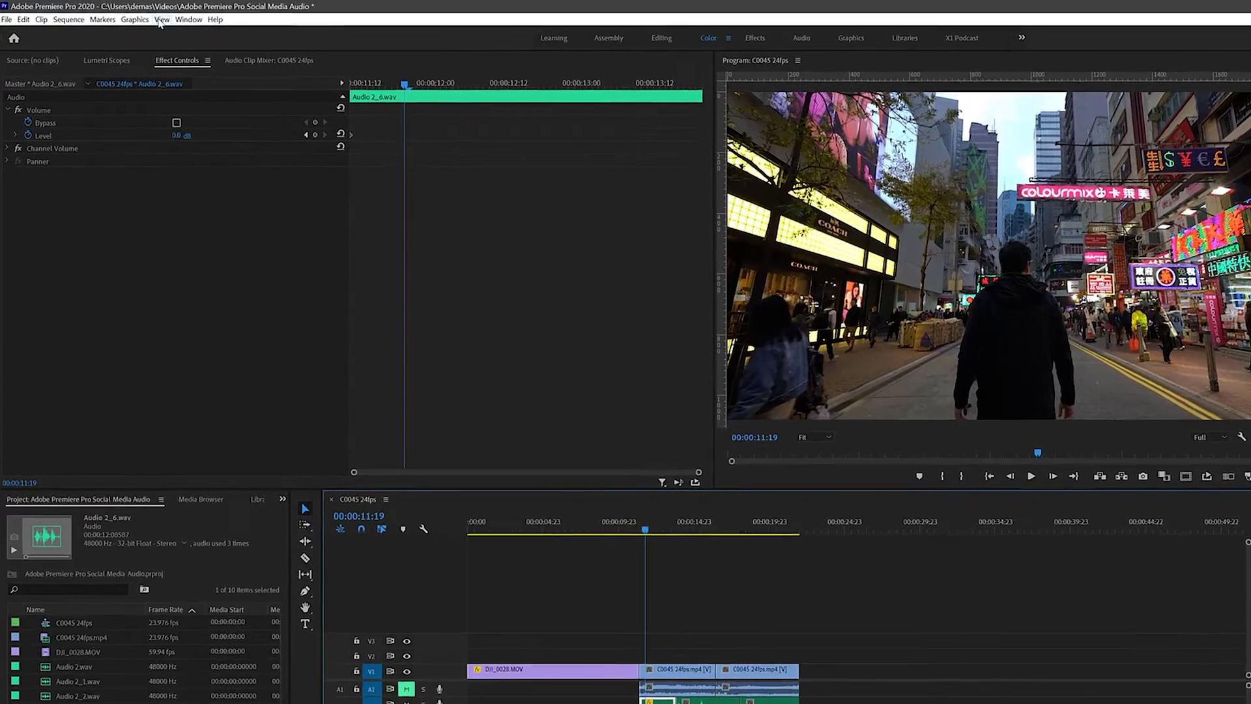
click(152, 17)
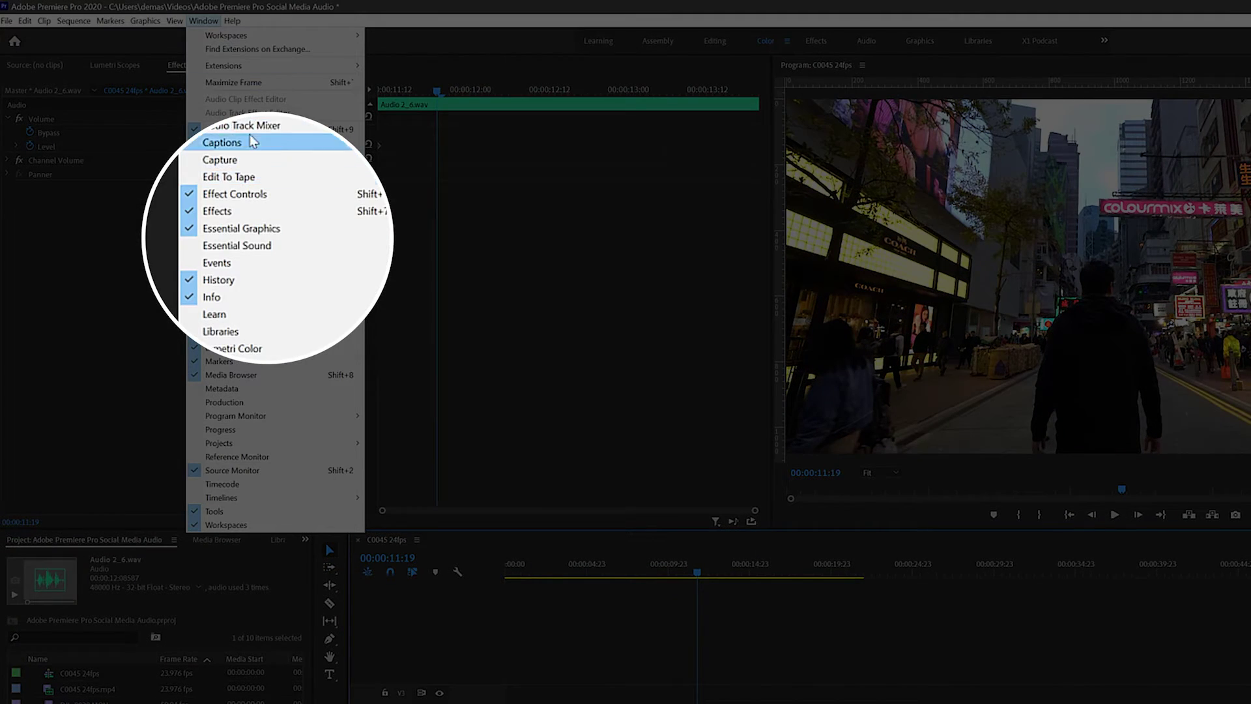
Step: Show Essential Sound and audition the Autumn Leaves, Review and Toss the Salt stock tracks
click(256, 247)
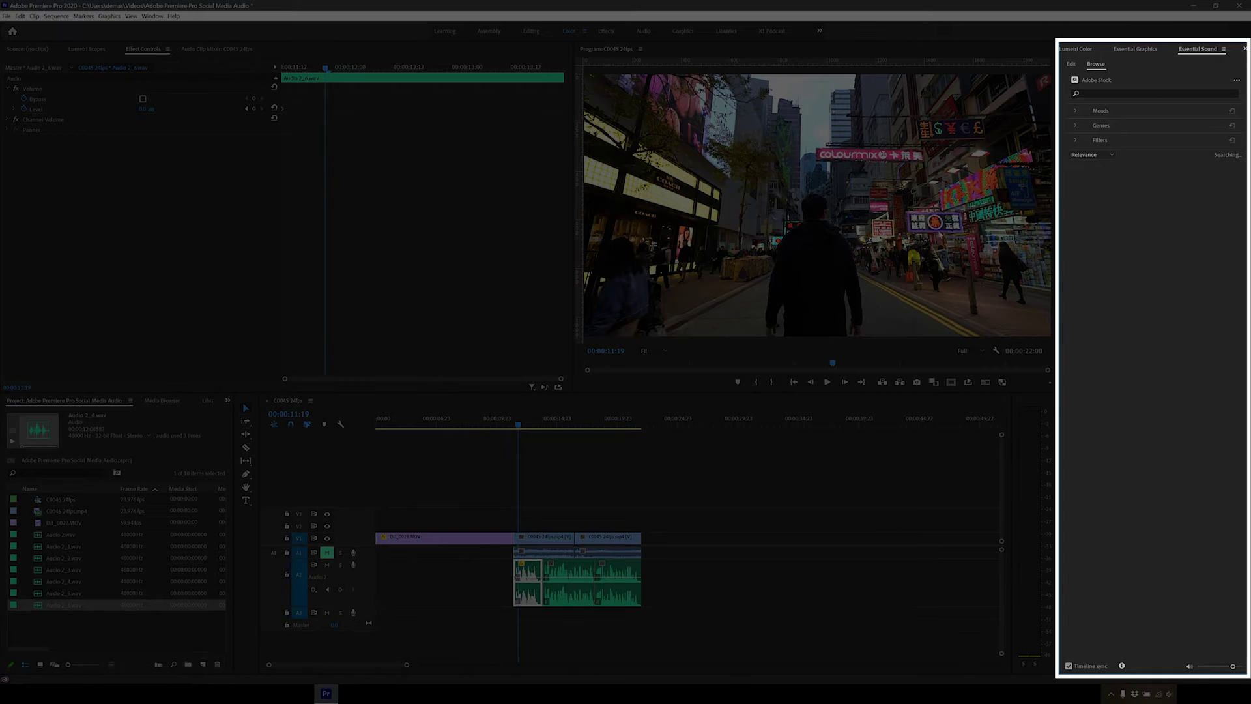
click(1072, 172)
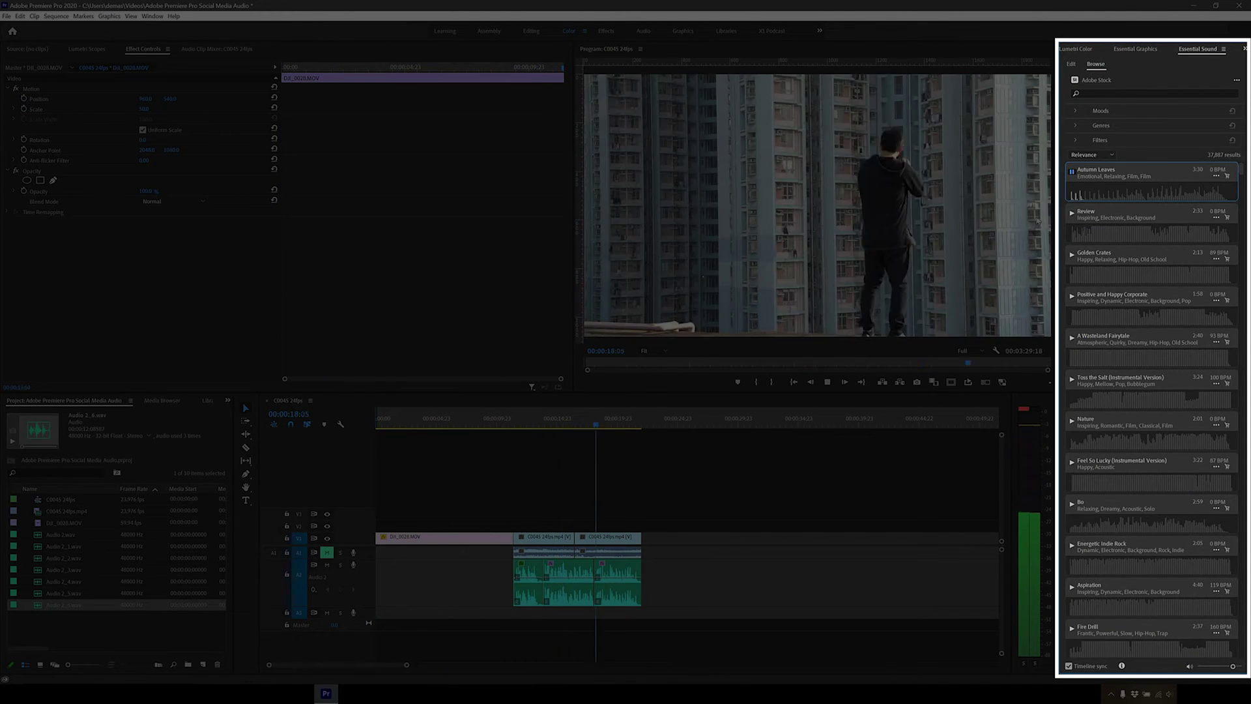
click(1071, 213)
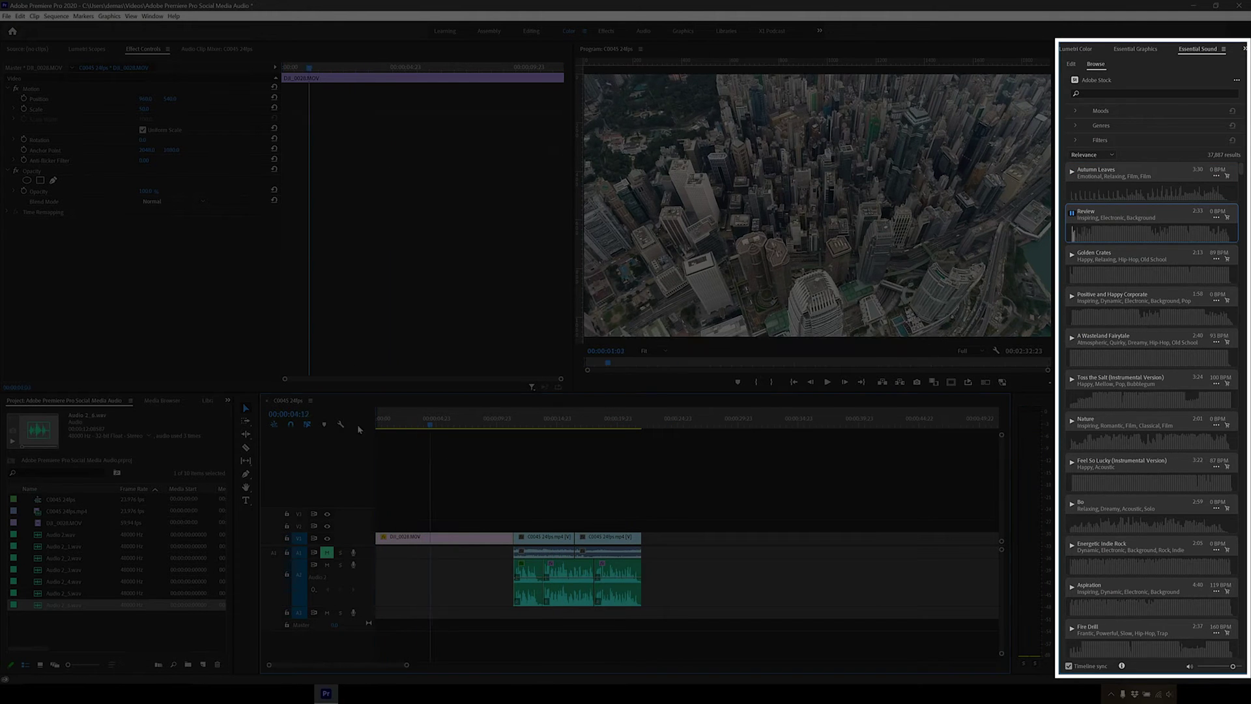
click(1071, 379)
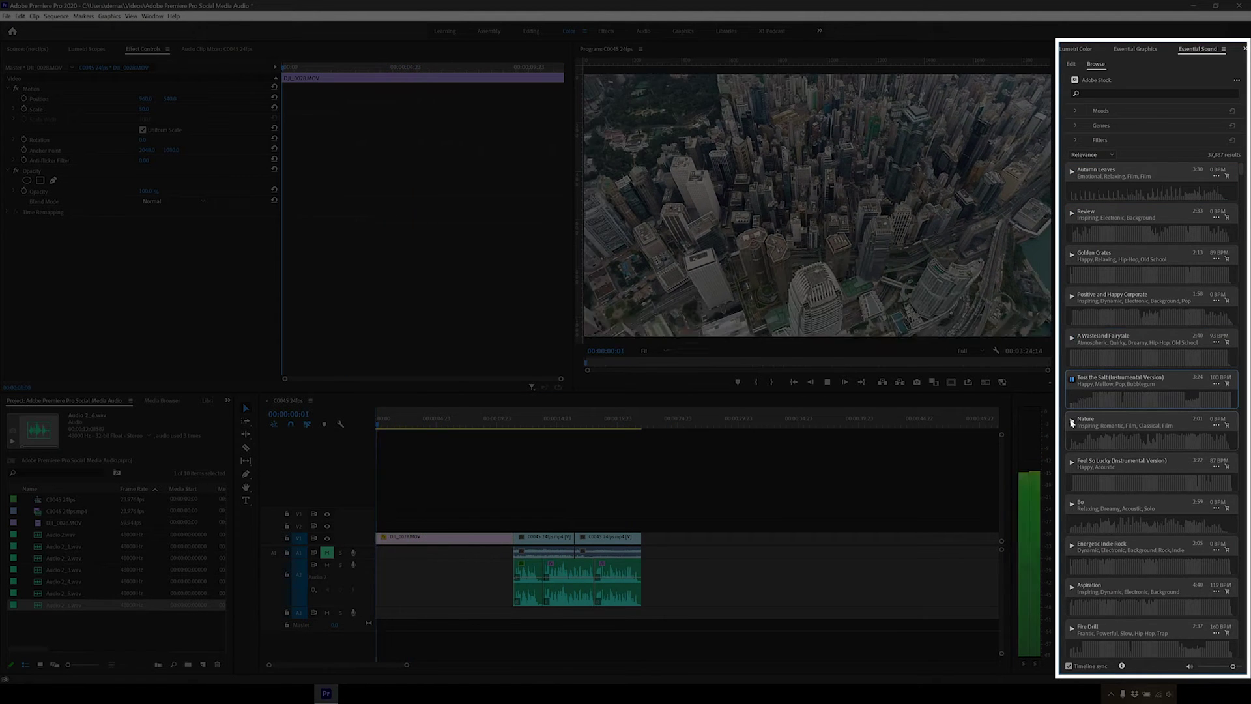
click(1071, 380)
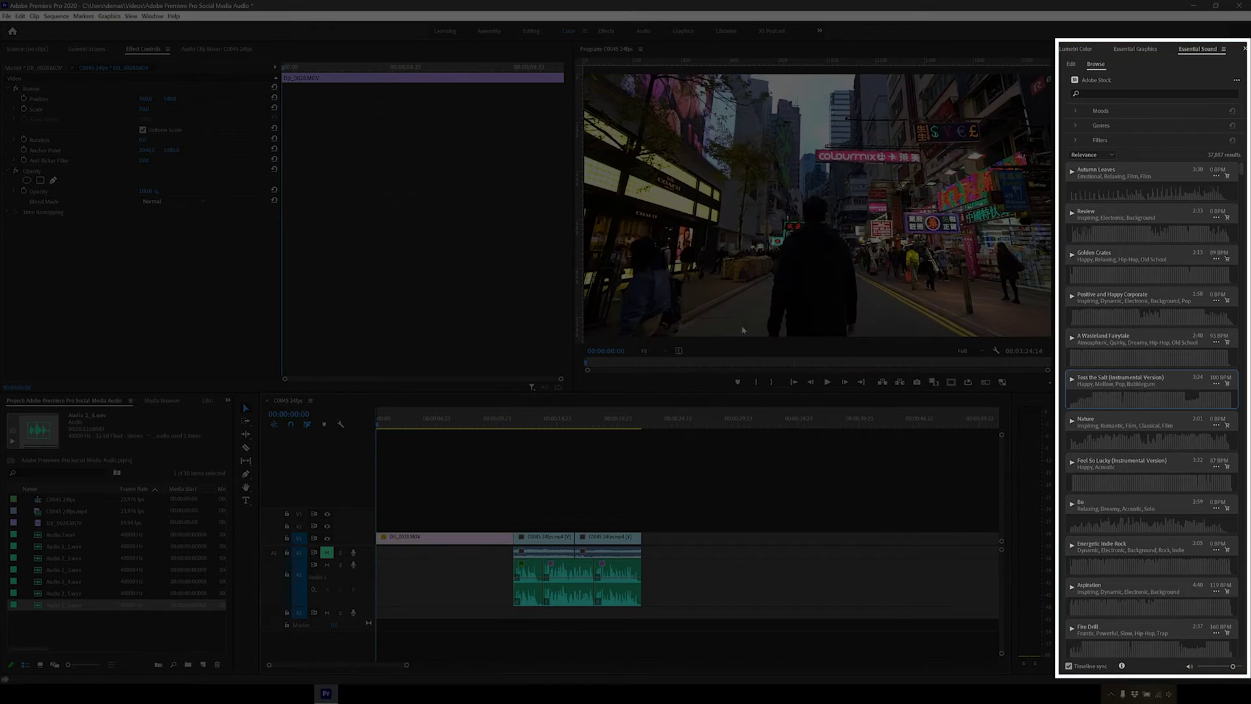
Step: Drop Autumn Leaves onto track A3 beneath the edit and play it back with the footage
drag(1124, 173, 384, 623)
drag(407, 665, 562, 665)
drag(607, 425, 611, 425)
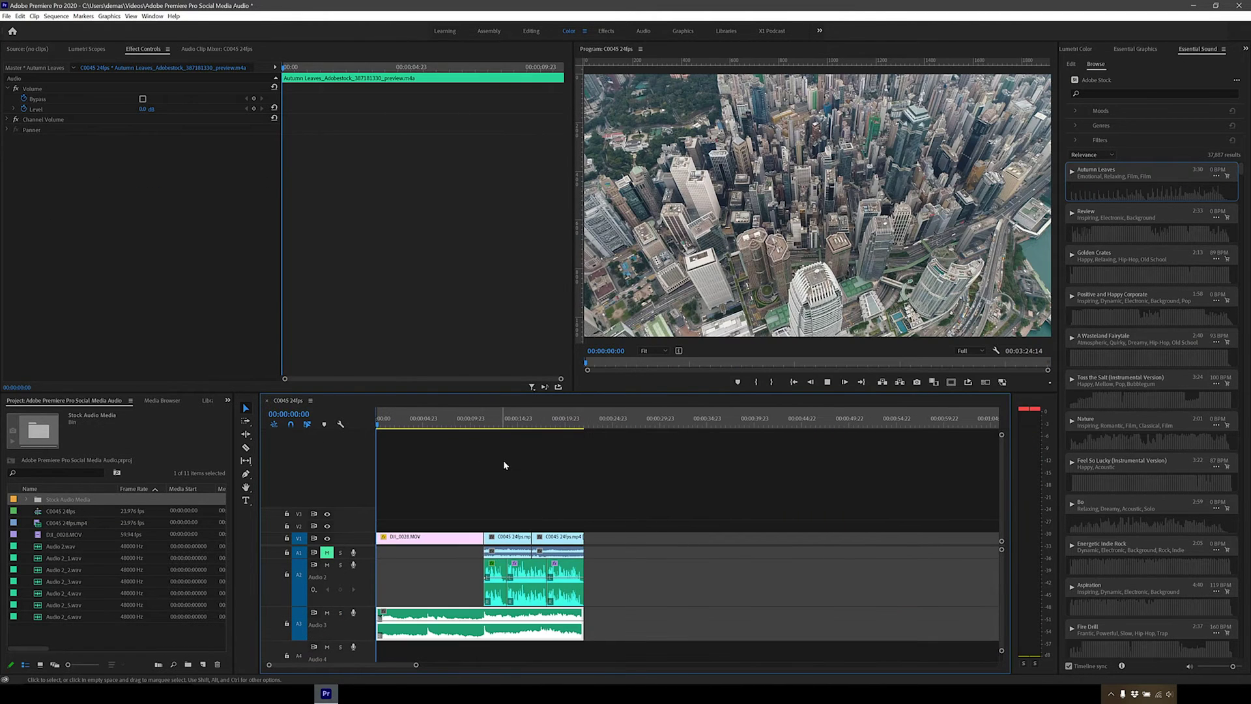
key(space)
drag(416, 665, 402, 665)
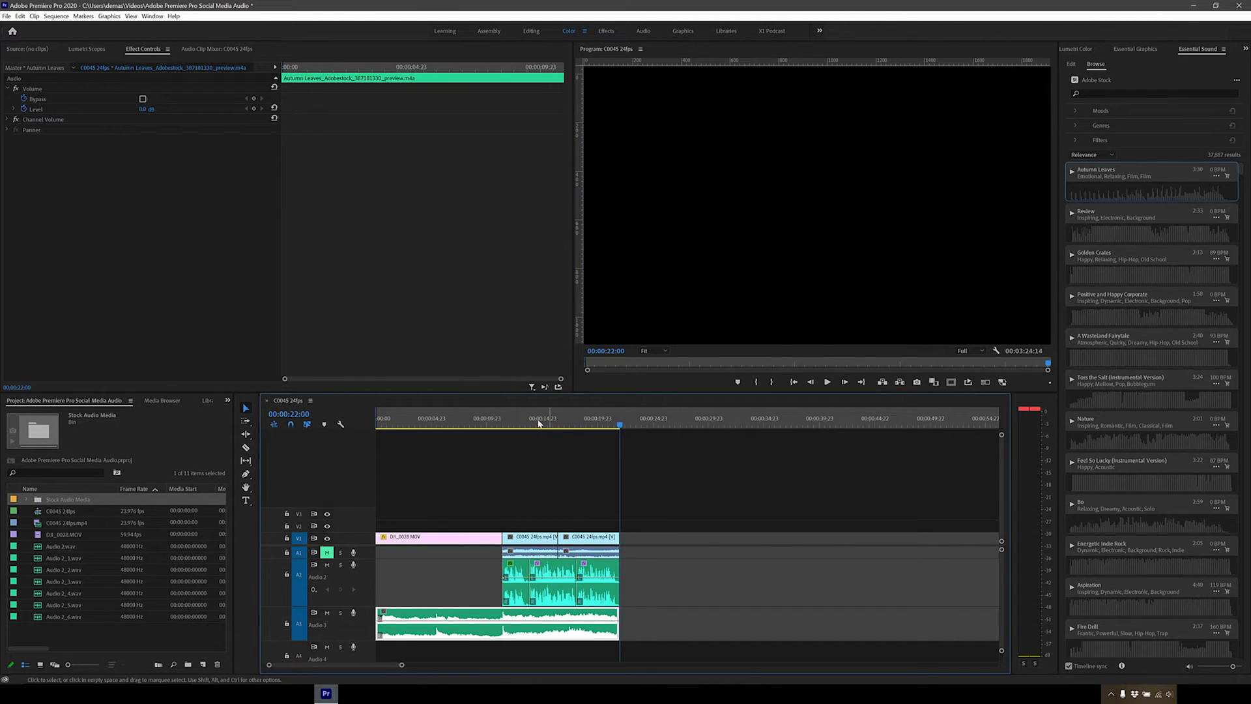
drag(519, 419, 500, 422)
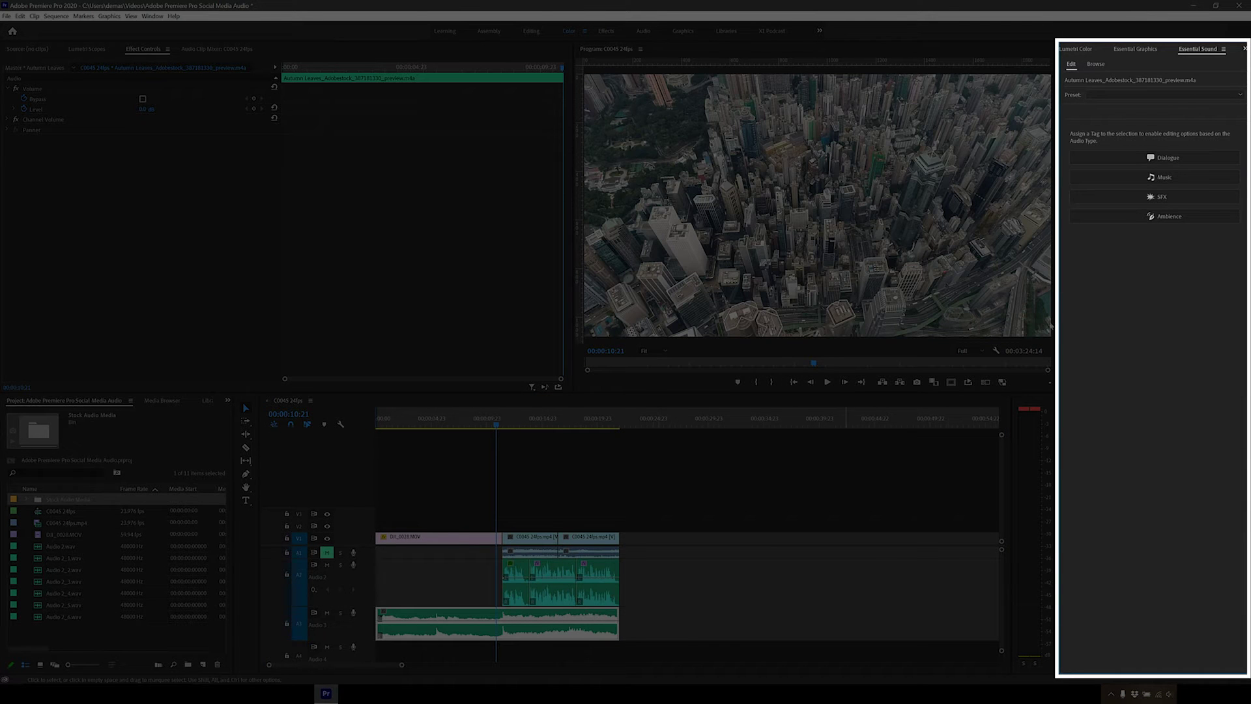
Step: Tag Autumn Leaves as ducked Music, play it from 00:00:07:17, and widen the keyframe area
click(1139, 179)
click(1235, 199)
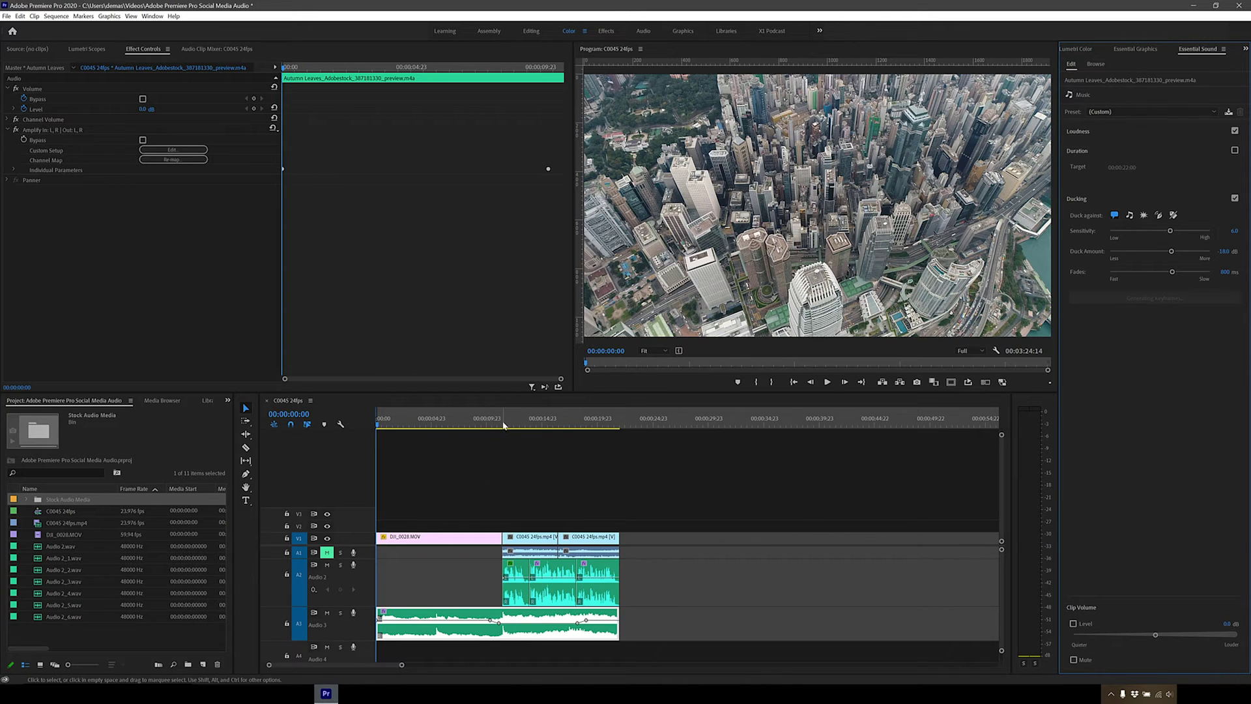
drag(504, 425, 321, 422)
click(461, 421)
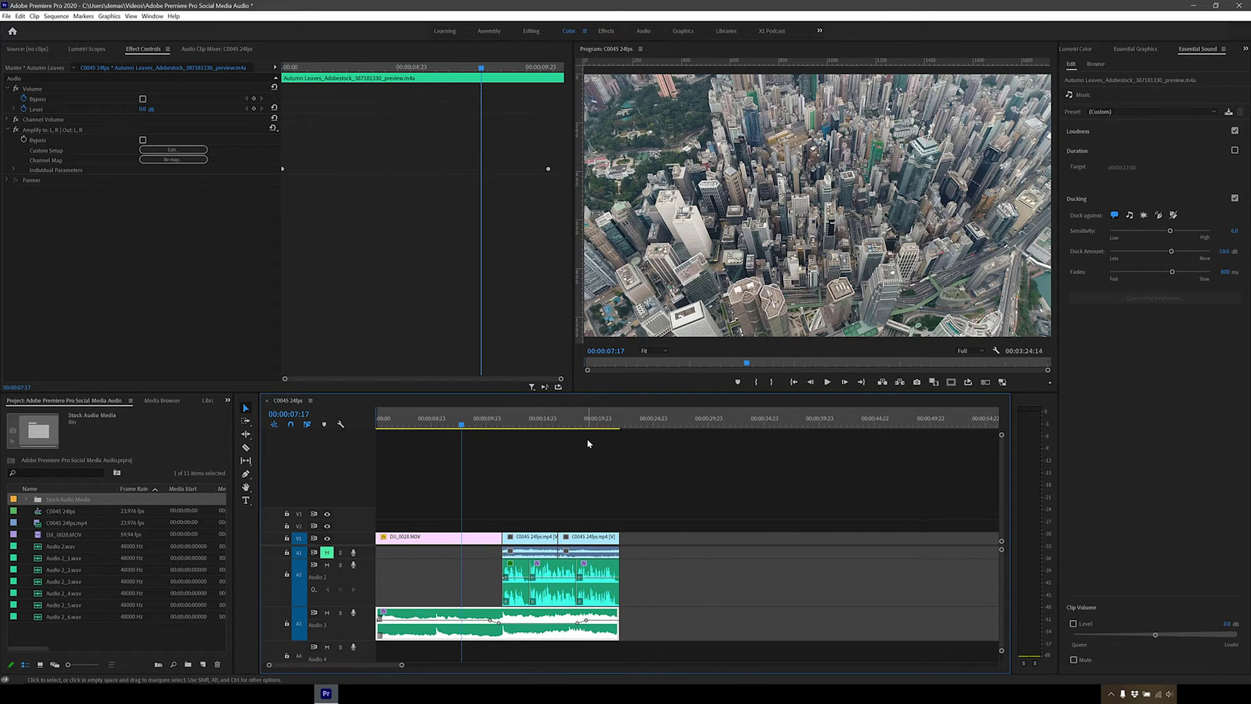
key(space)
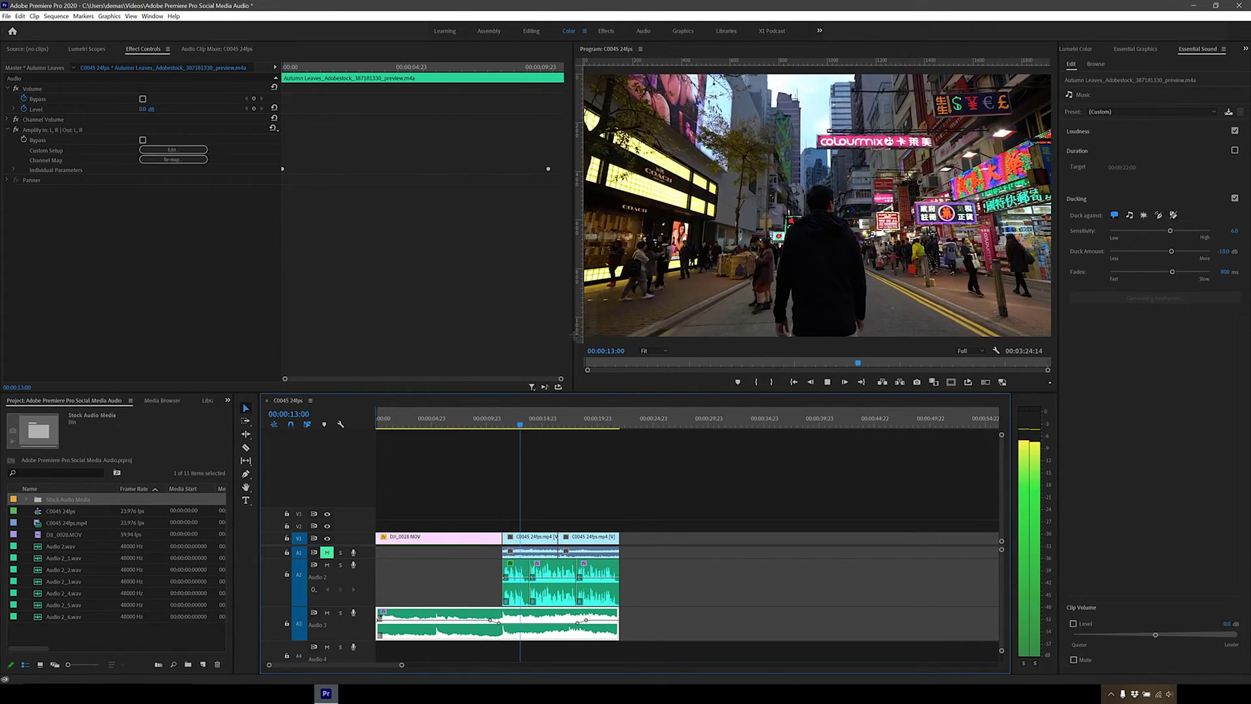
drag(576, 332, 637, 329)
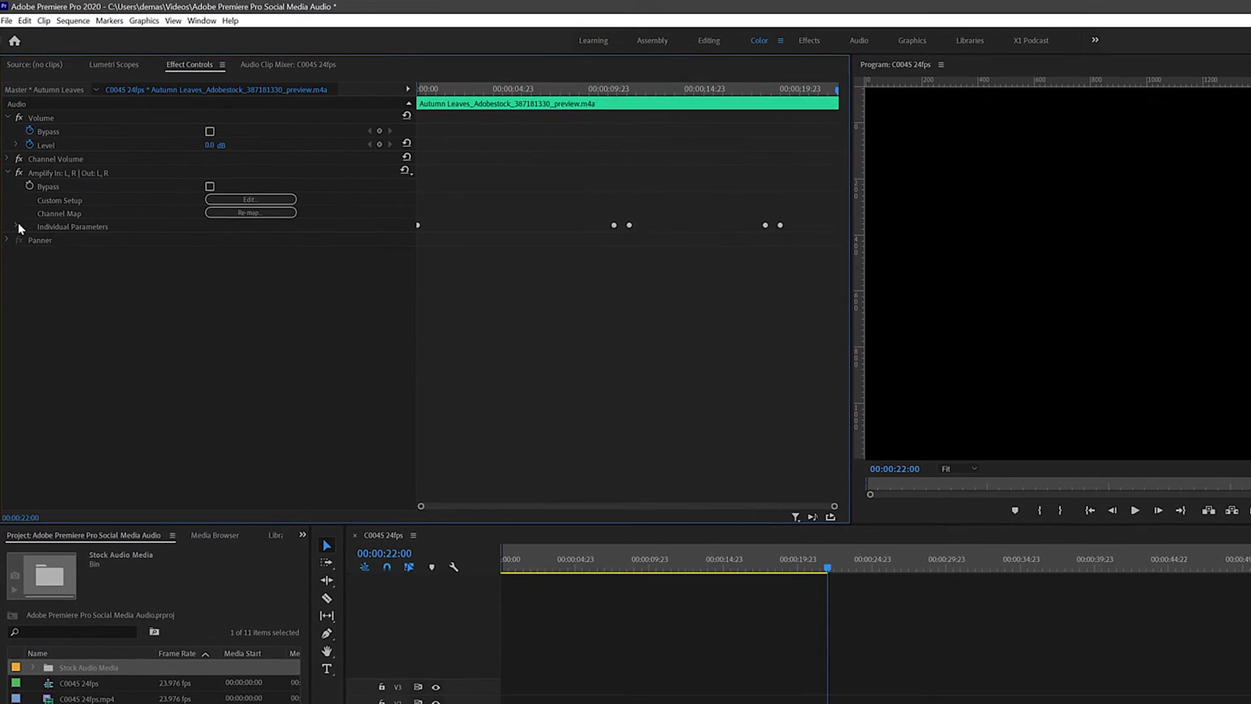
click(14, 168)
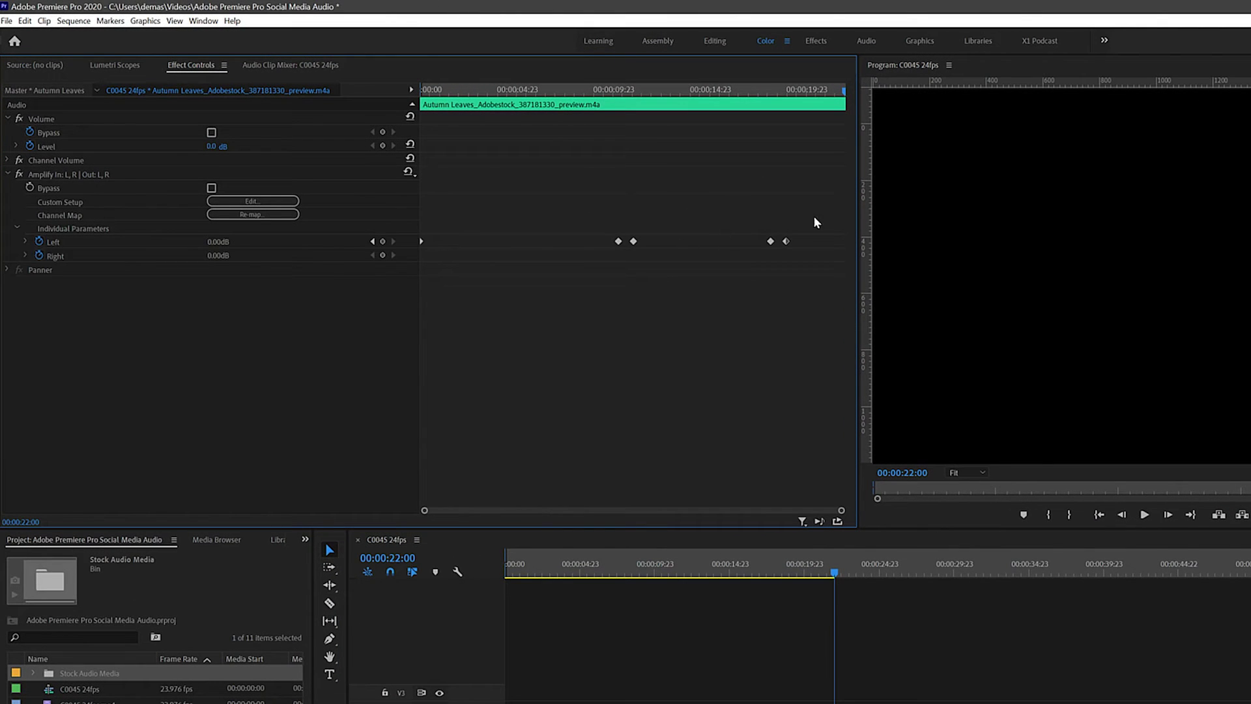
drag(787, 241, 901, 248)
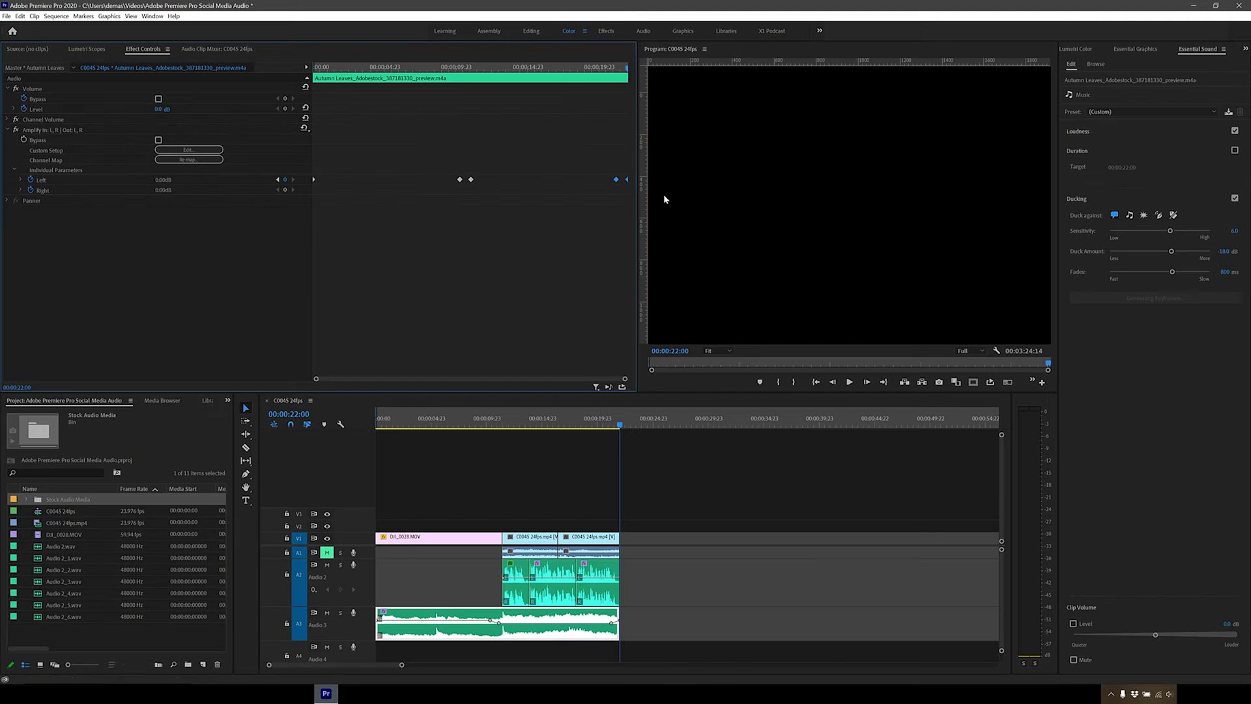
key(Home)
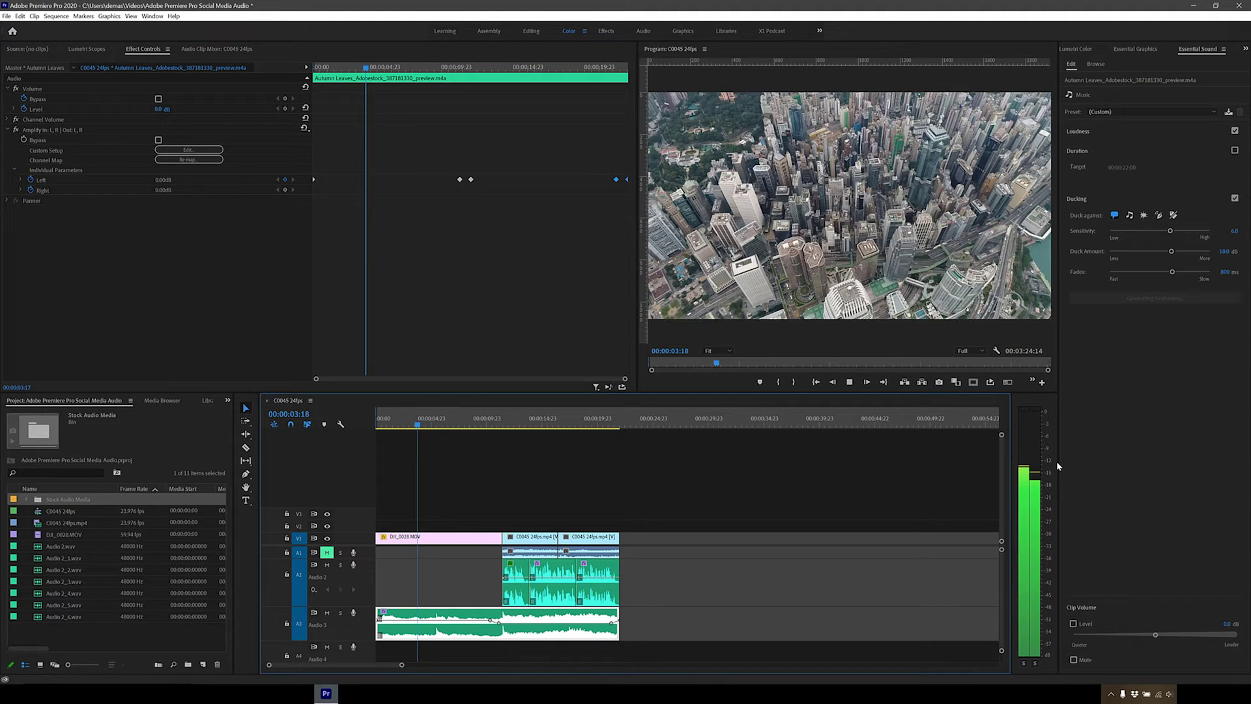
Step: Apply Audio Gain to the selected A2 and A3 clips
drag(642, 559, 515, 584)
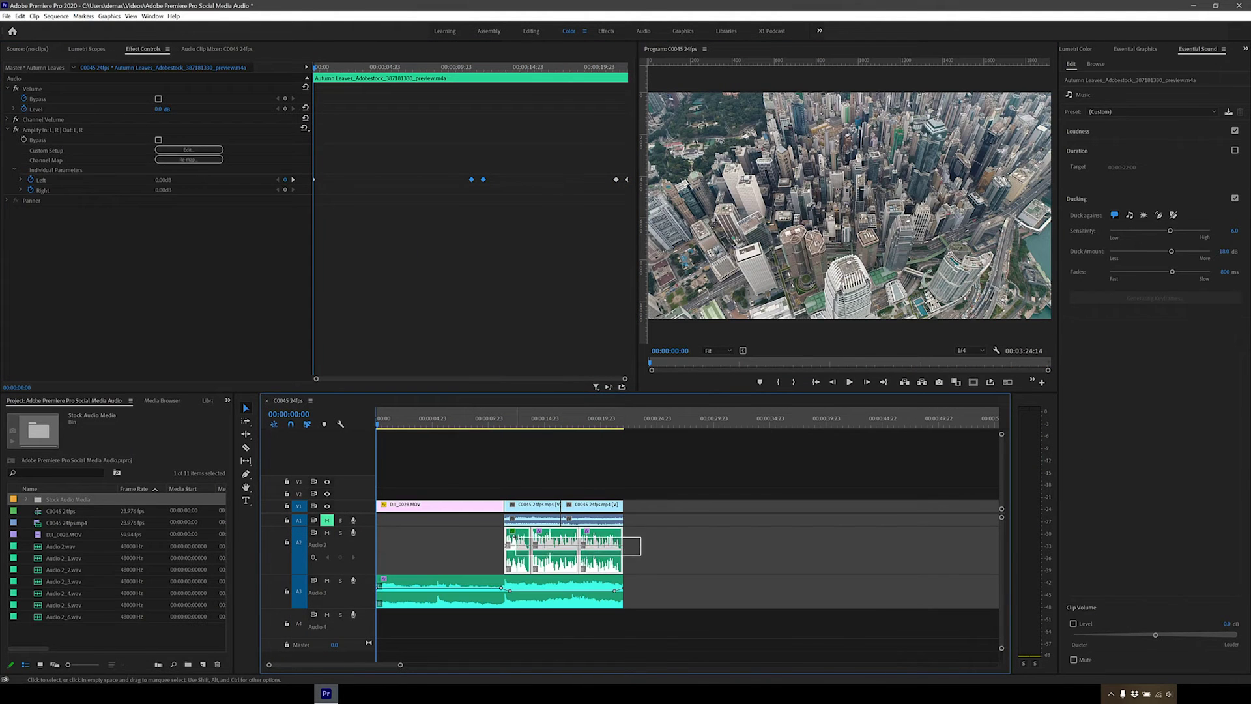
right_click(556, 545)
click(587, 442)
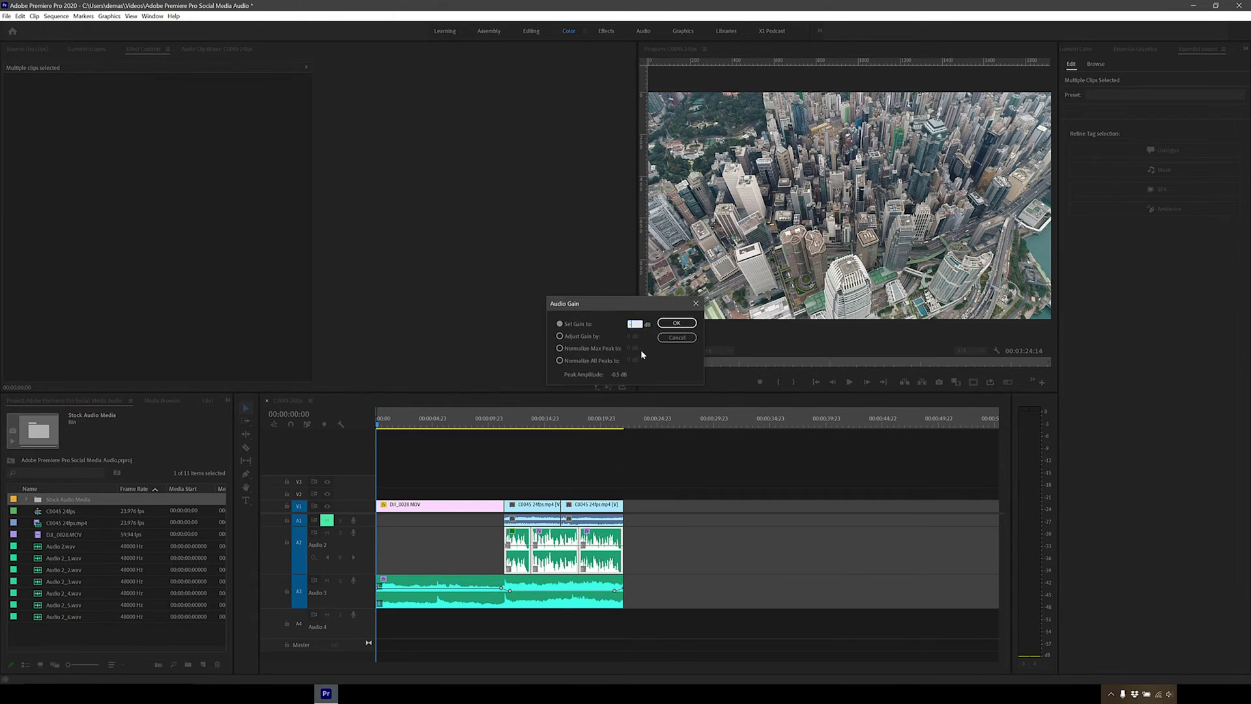
key(Return)
click(373, 422)
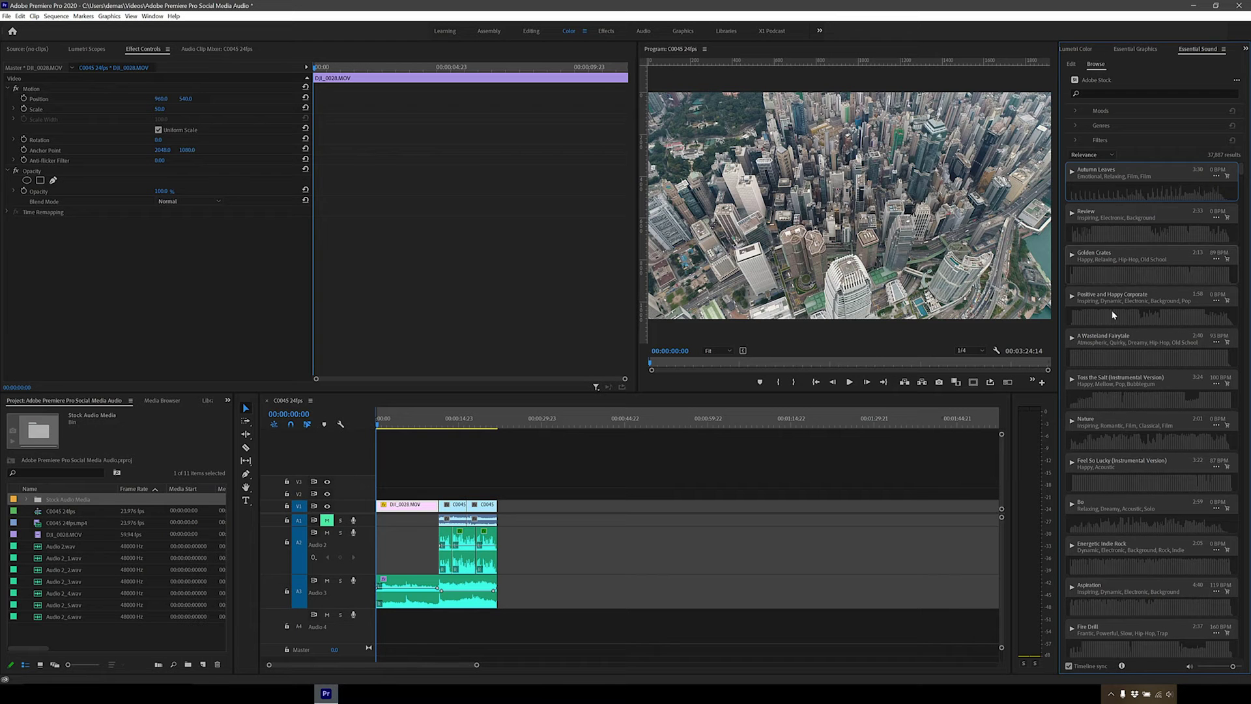
Step: Preview Bo, Energetic Indie Rock, Aspiration and Zone Out with timeline sync turned off
click(1072, 505)
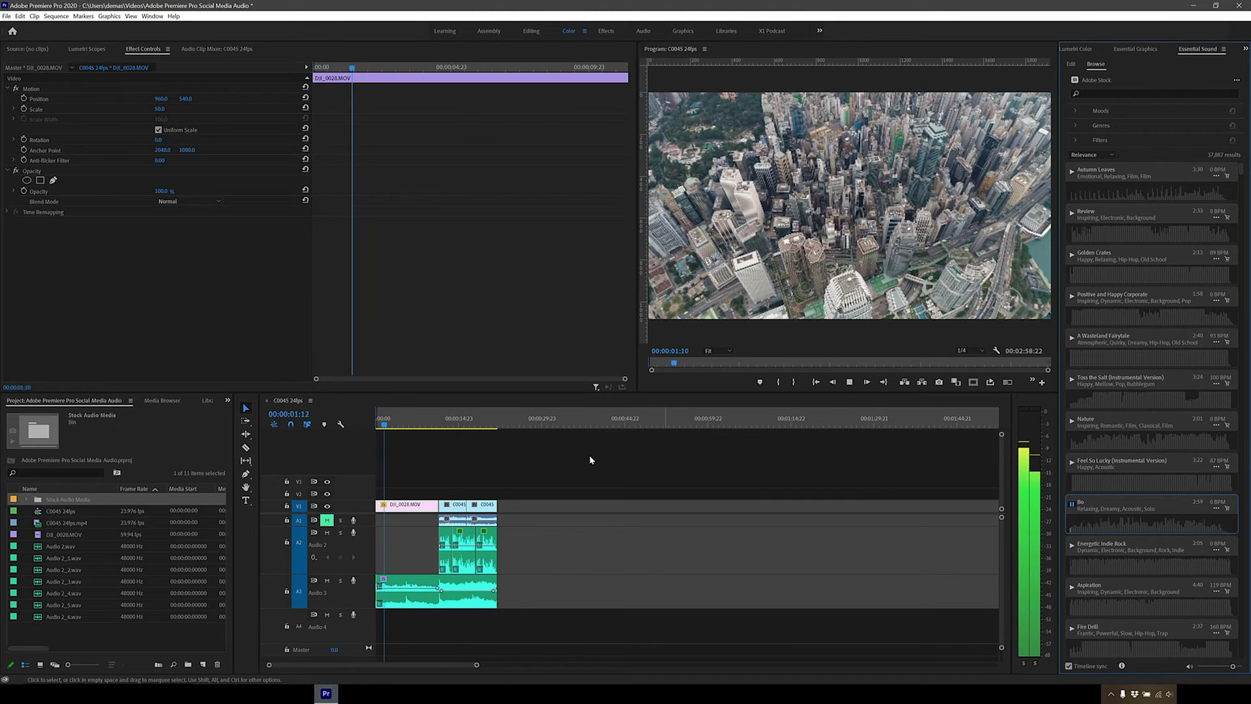
click(1070, 666)
click(1072, 545)
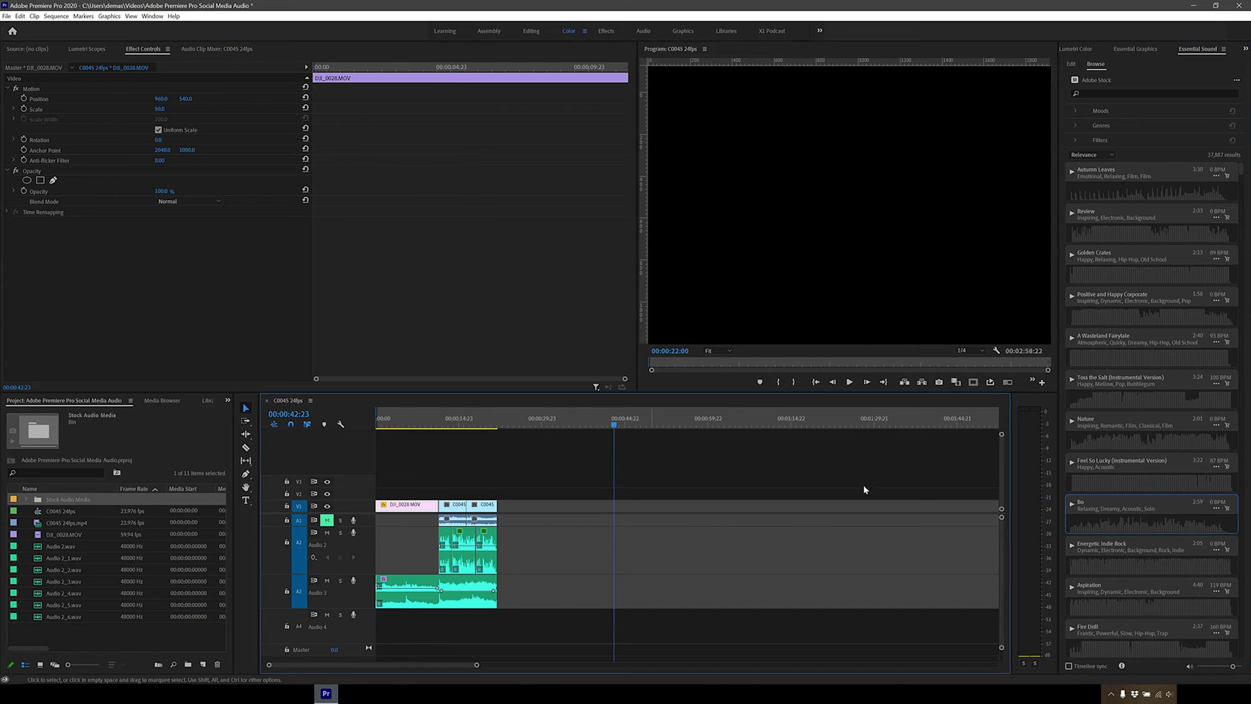
scroll(1073, 554, down, 1)
scroll(1073, 554, down, 1)
click(1073, 491)
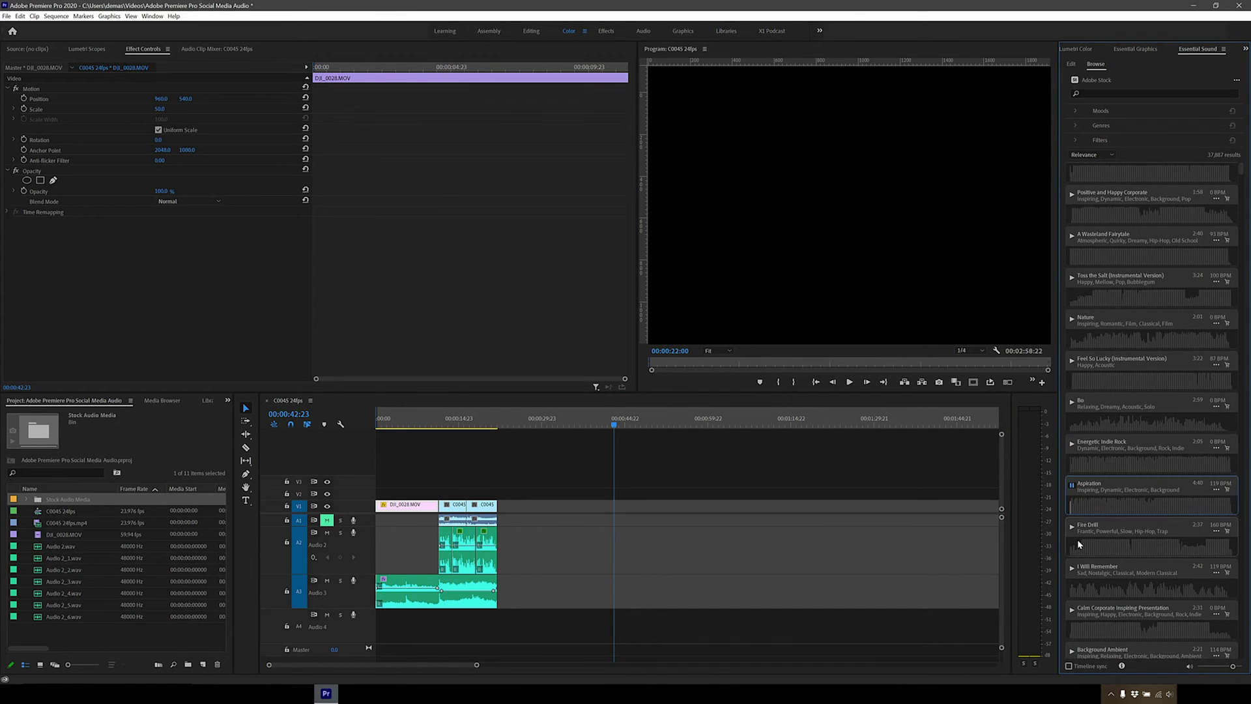
scroll(1077, 538, down, 5)
scroll(1074, 562, down, 6)
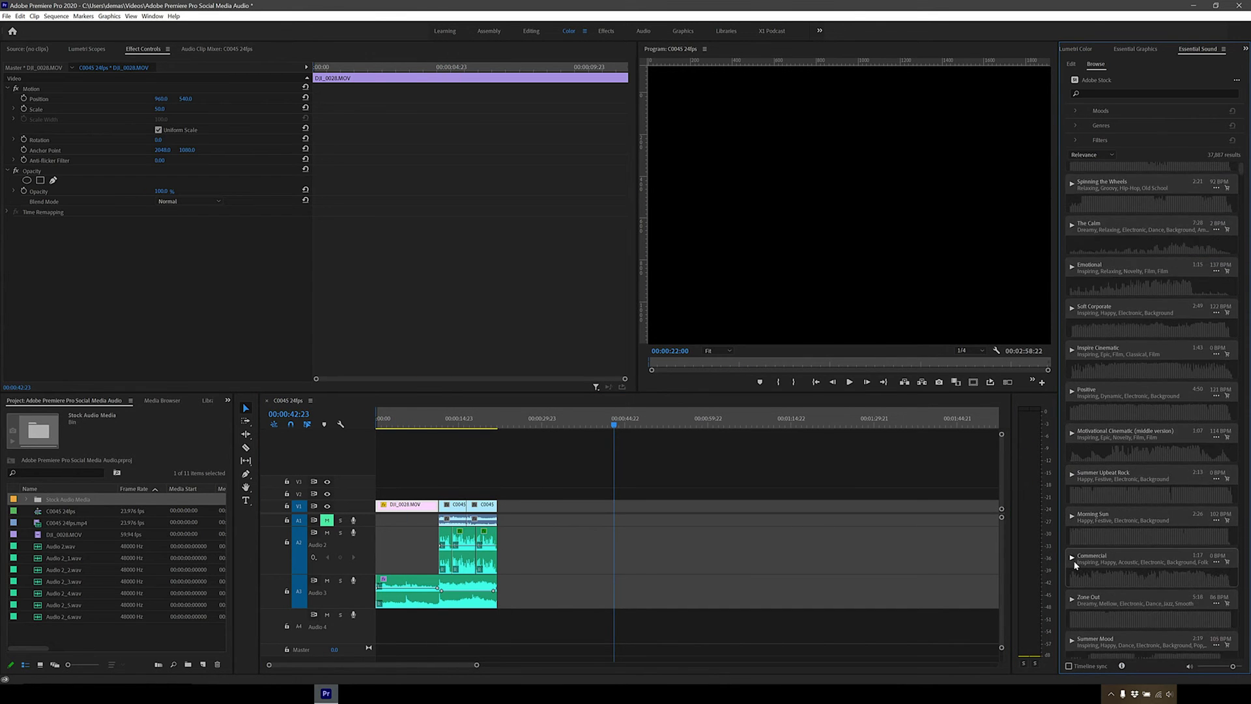
click(1074, 601)
Step: Place Zone Out on Audio 3 after the existing music
scroll(1095, 583, down, 7)
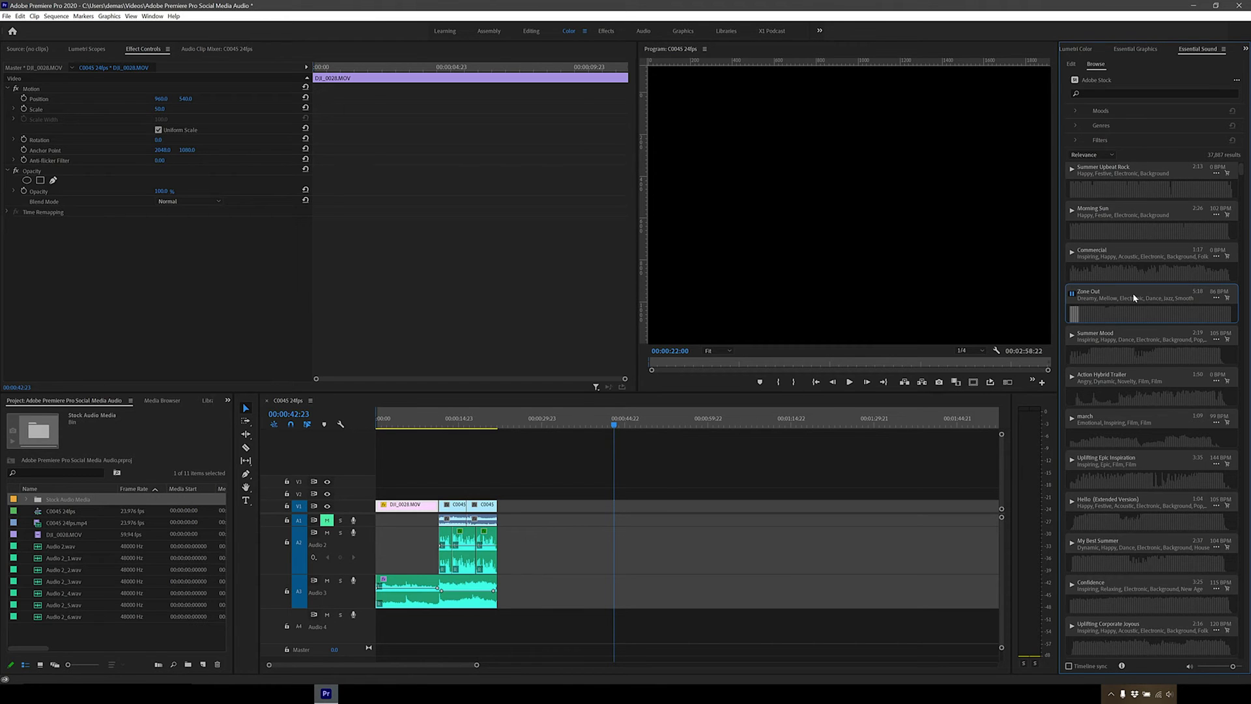
mouse_move(1133, 292)
mouse_down()
mouse_move(578, 495)
mouse_move(574, 581)
mouse_move(556, 579)
mouse_up()
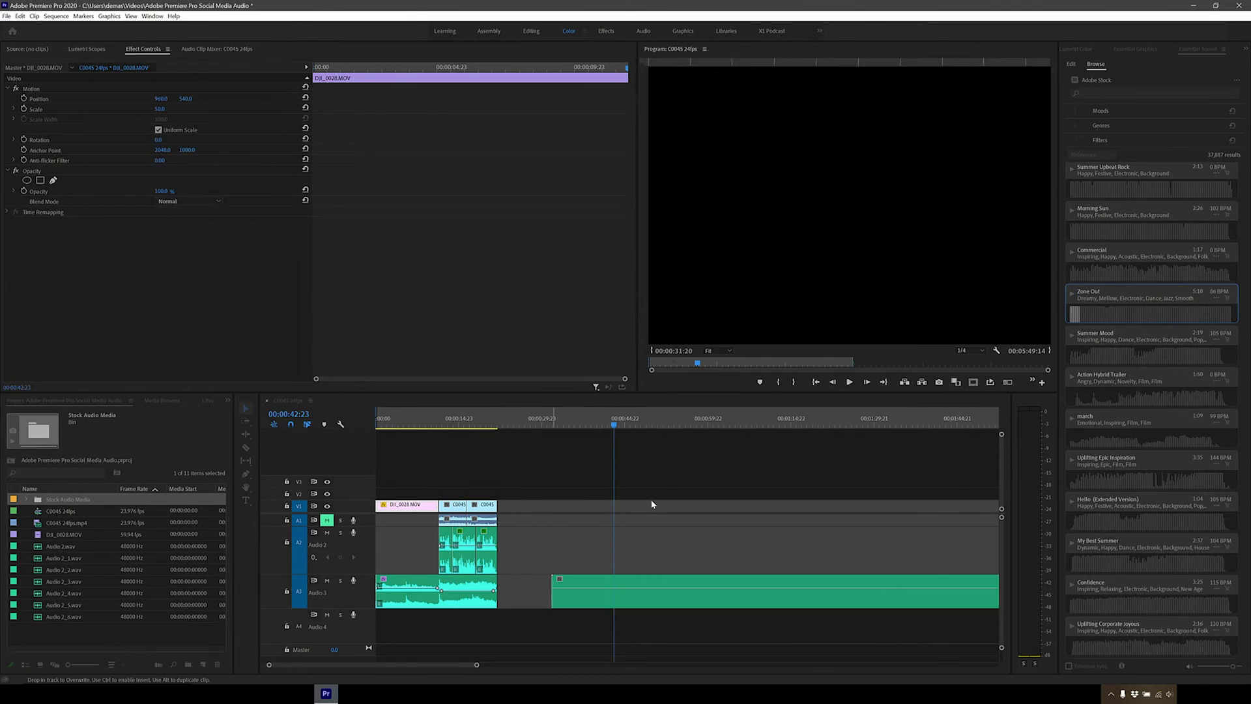
key(minus)
key(minus)
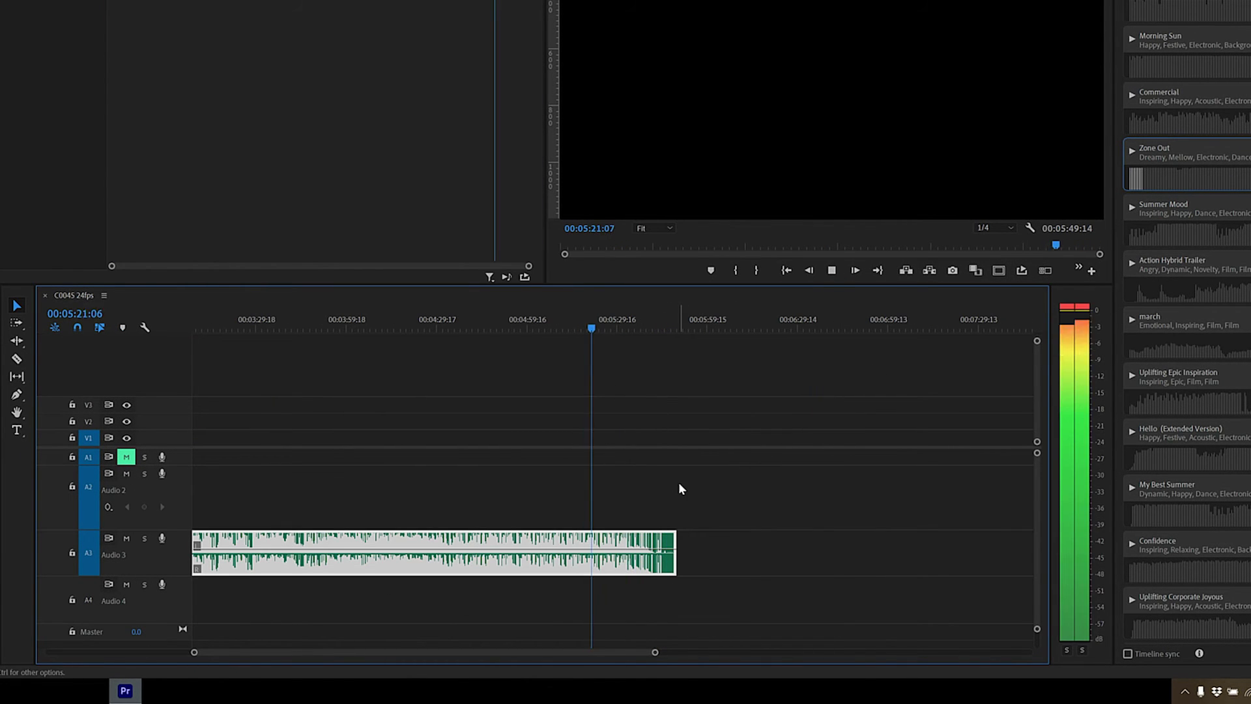
Step: Trim the Zone Out clip end at 00:05:33:05 and duplicate it to the right on Audio 3
click(629, 329)
drag(671, 536, 628, 536)
drag(655, 652, 900, 652)
drag(417, 560, 696, 573)
Step: Slide the duplicate flush against the first Zone Out clip and play across the join
key(=)
key(space)
key(=)
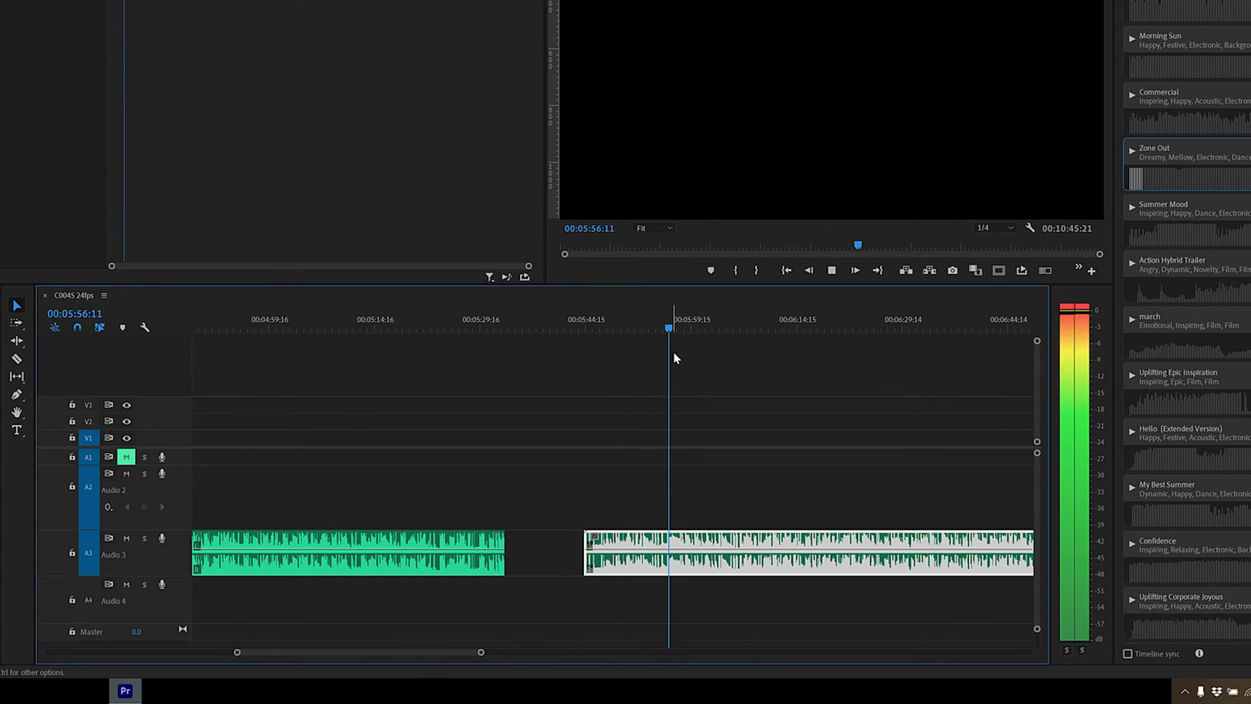
click(668, 323)
drag(586, 541, 568, 543)
key(Up)
key(shift+k)
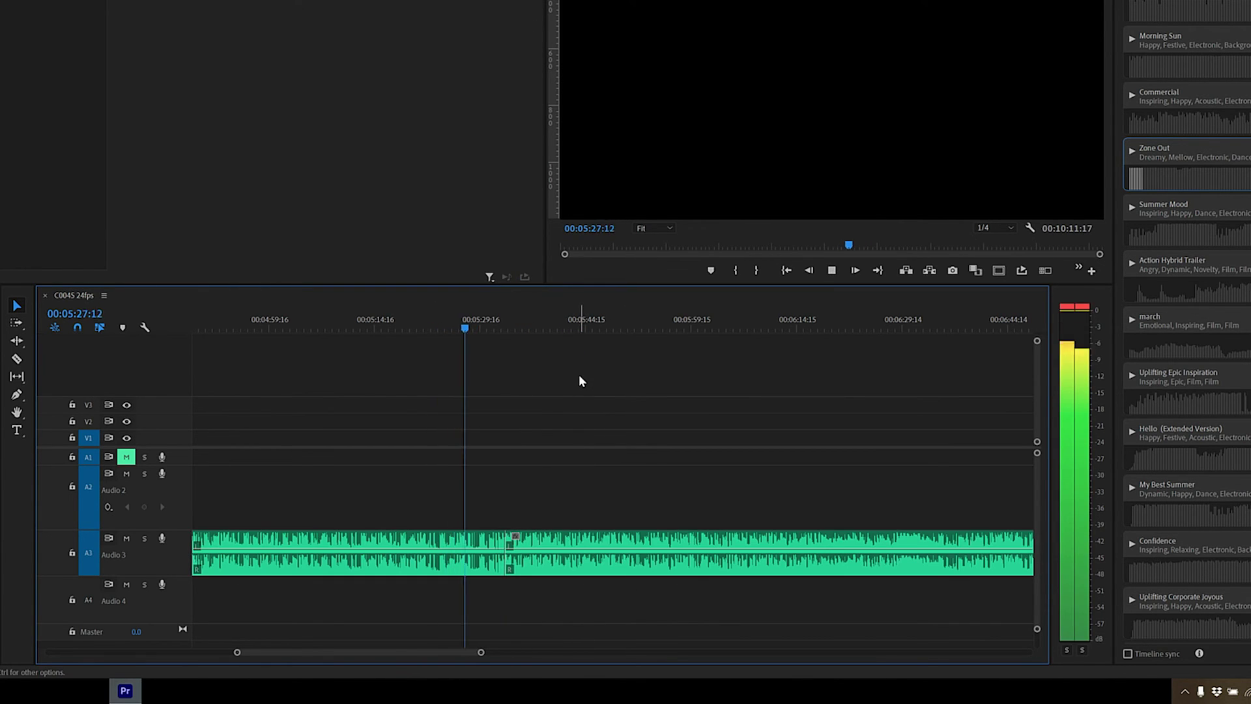
Step: Adjust the timeline view, deselect the left Audio 3 clip, and play the music
drag(481, 652, 459, 658)
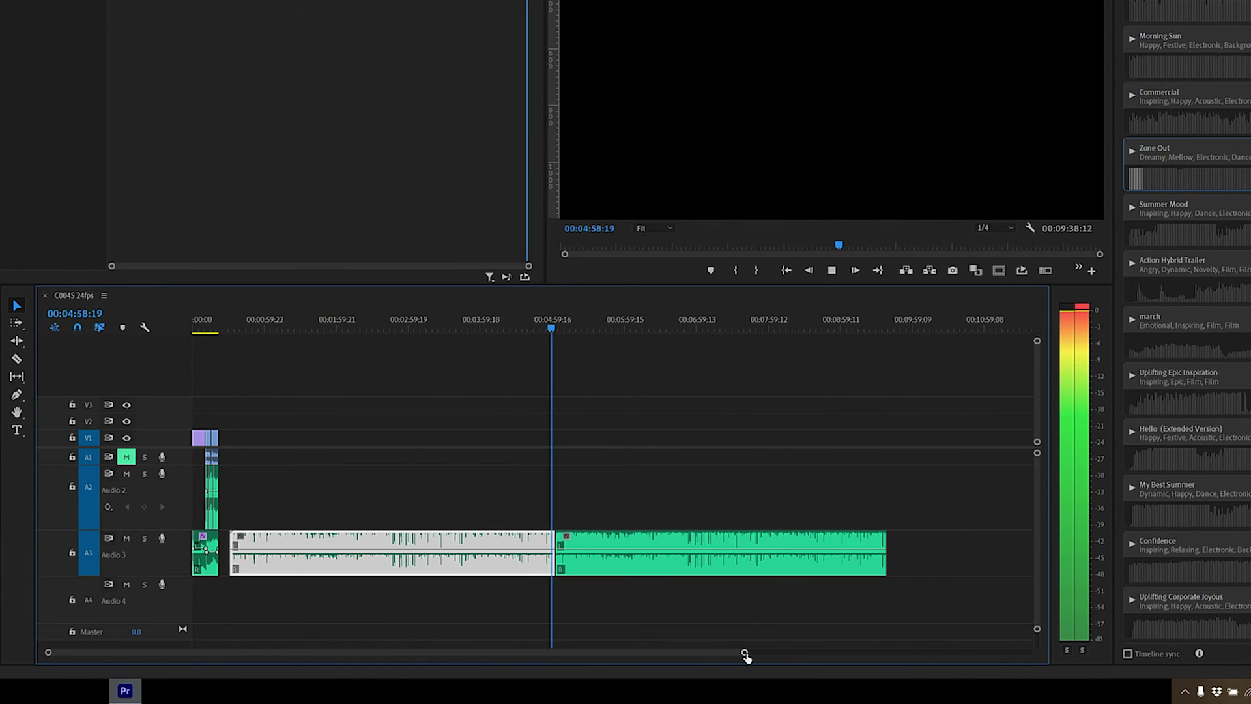
drag(746, 655, 417, 654)
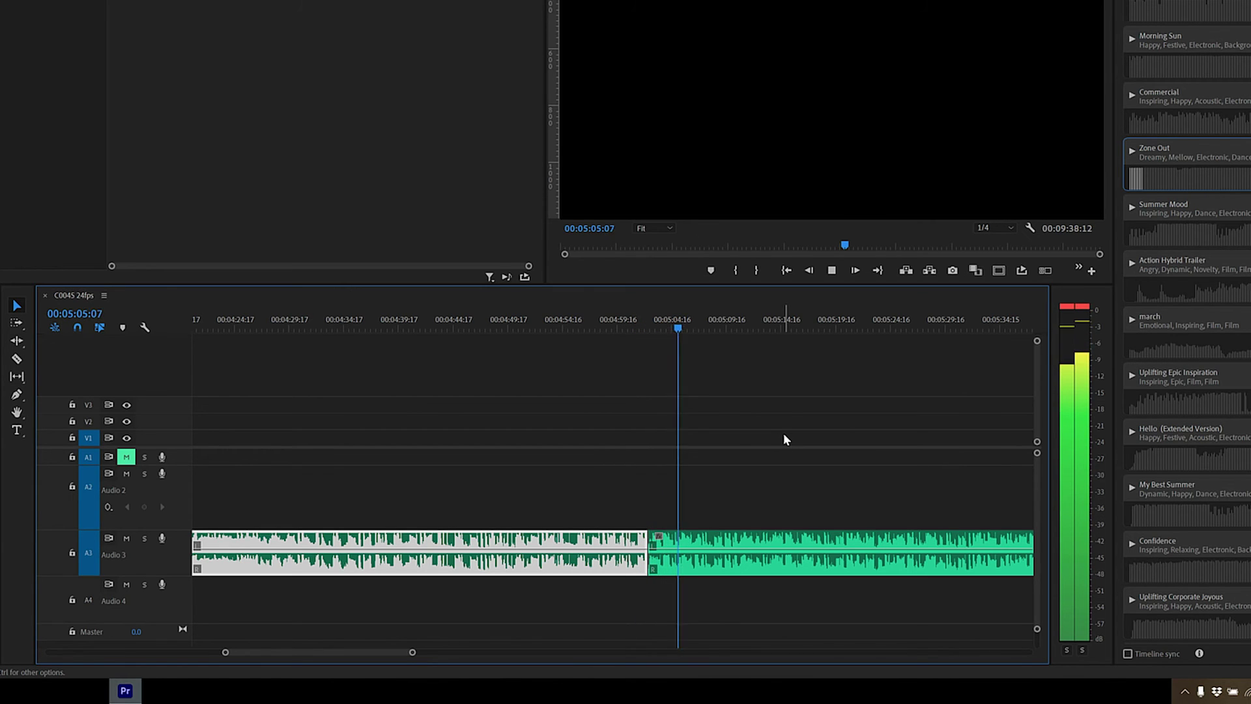
click(788, 497)
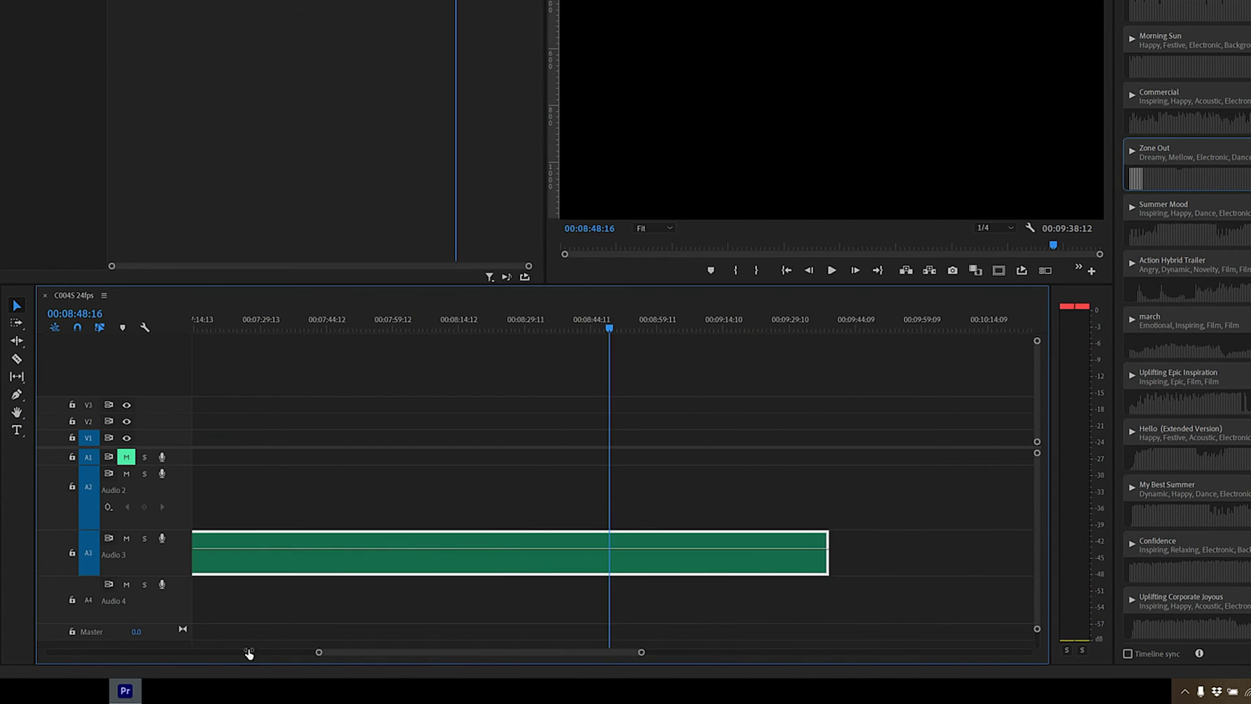
key(space)
Step: Razor-cut Audio 3 at the playhead and join another Zone Out section, extending to about 00:13:13
drag(678, 653, 604, 655)
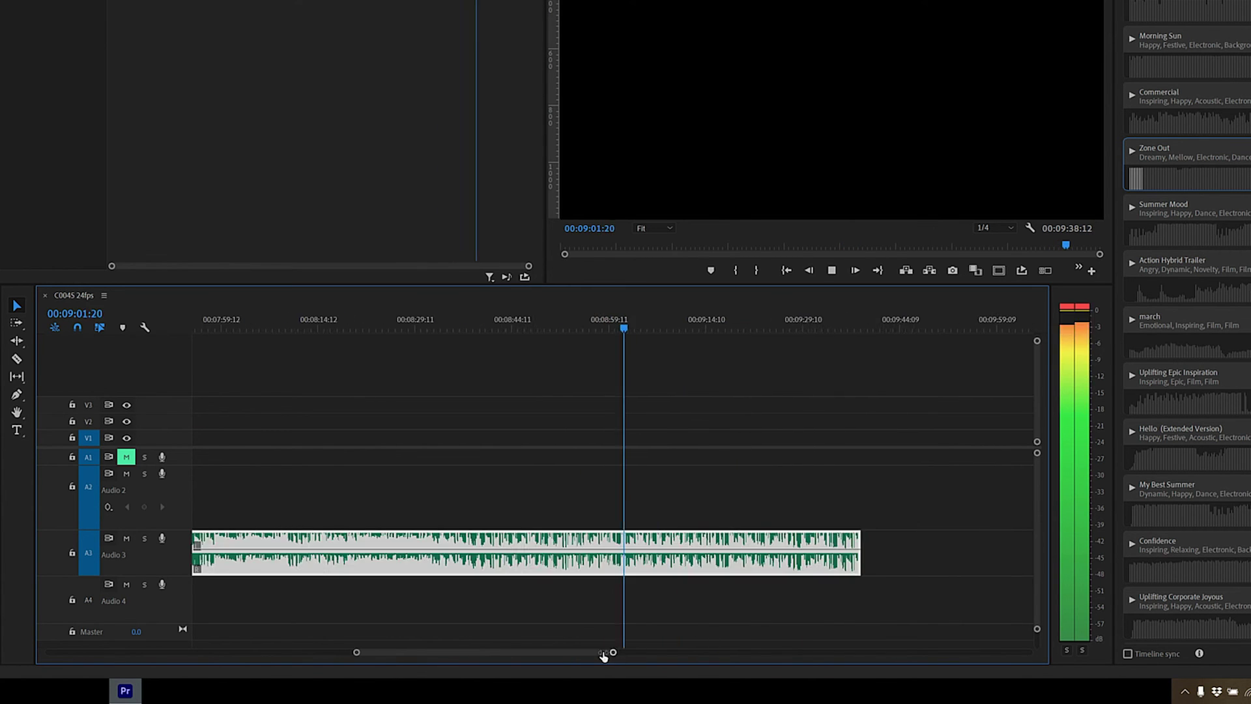
key(space)
key(w)
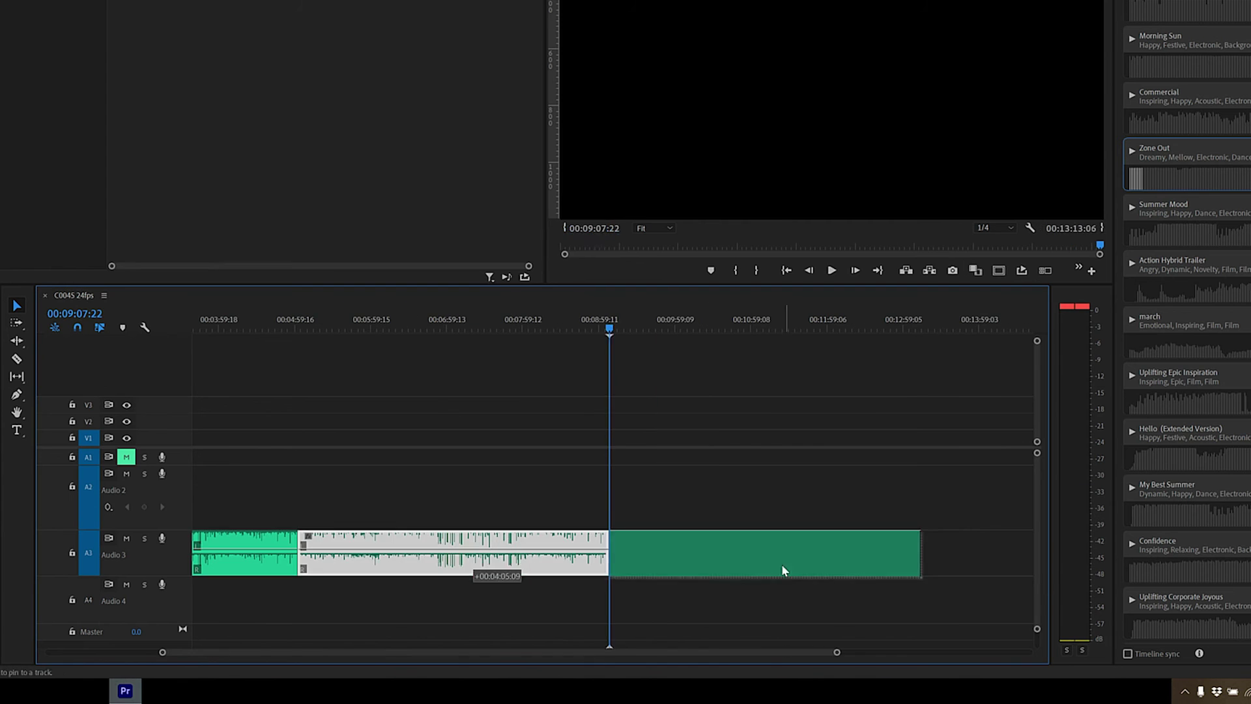
drag(784, 571, 782, 567)
key(space)
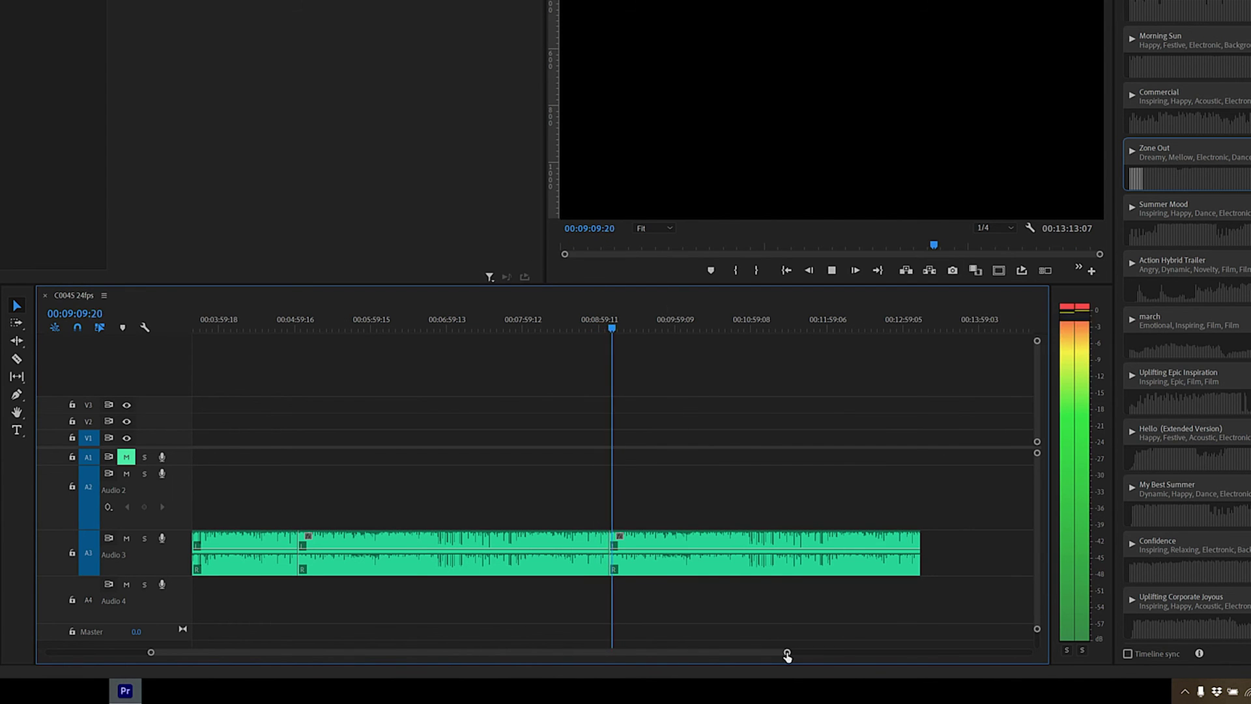